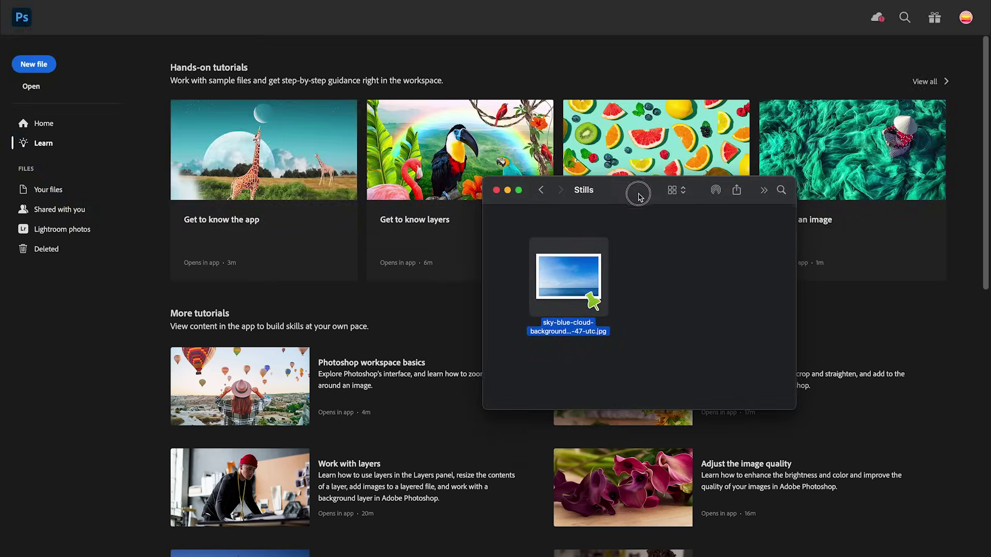
- Open the sea-horizon sky photo in Photoshop, select a rectangle of sky and start Generative Fill
left_click_drag(577, 264, 393, 323)
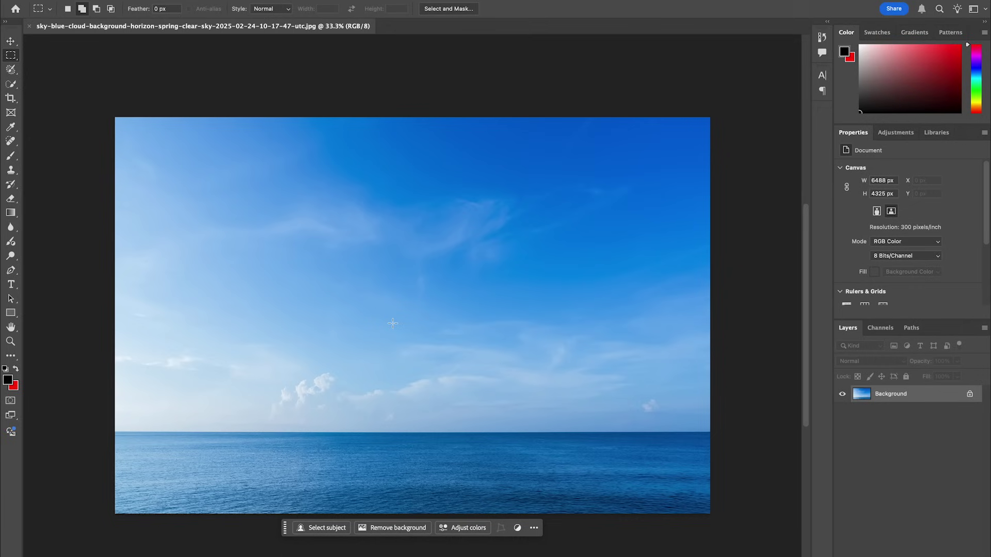
left_click_drag(496, 220, 653, 358)
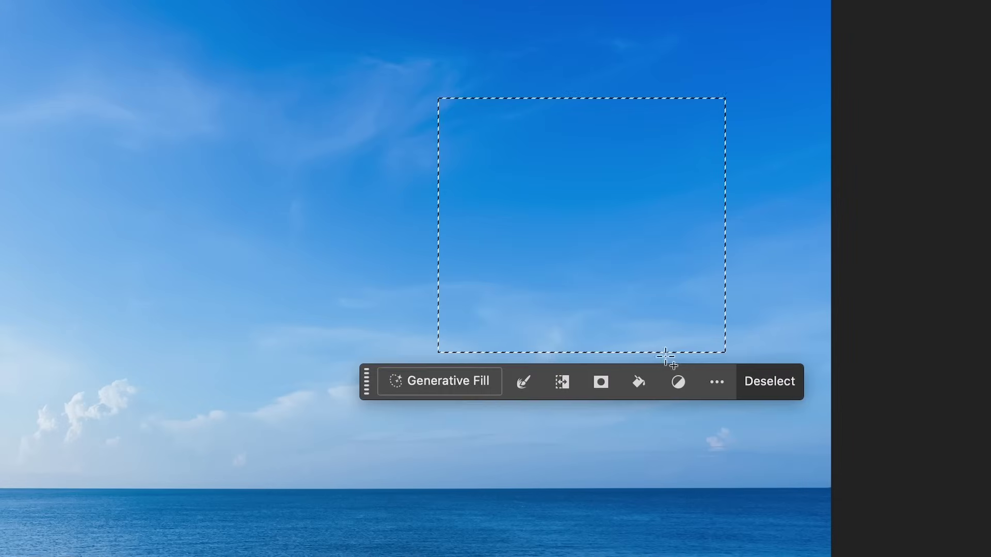
left_click(498, 375)
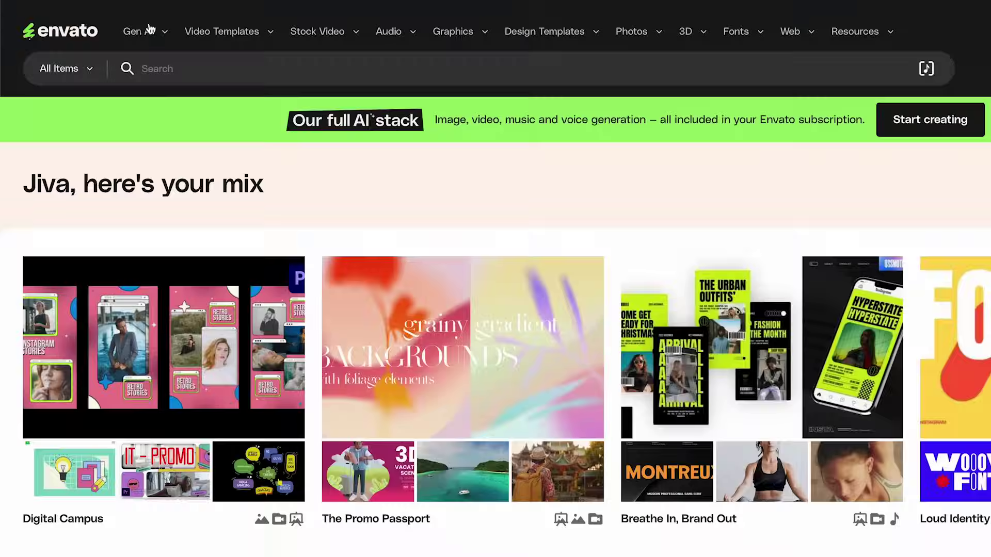
- Go to Envato's AI ImageEdit tool and upload the sky photo
left_click(149, 29)
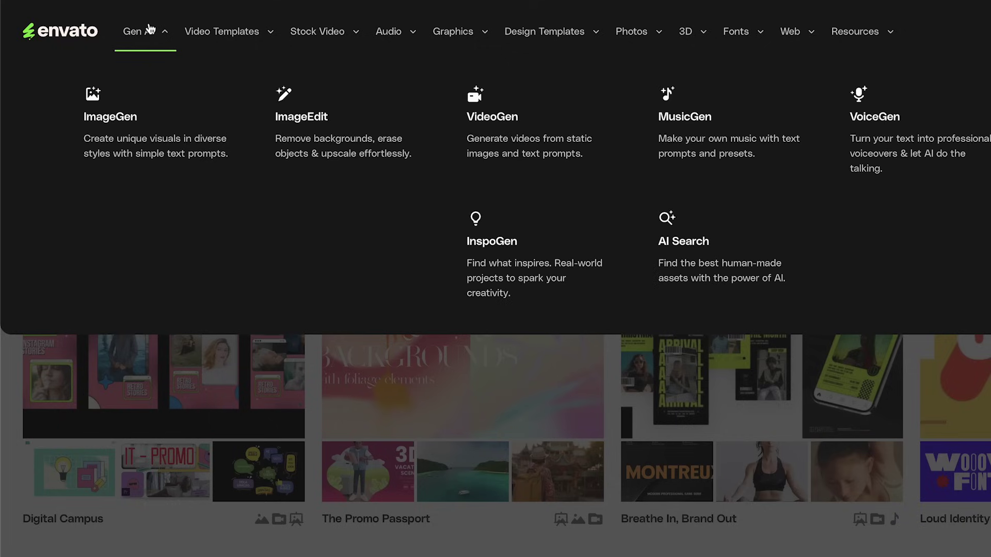
left_click(330, 154)
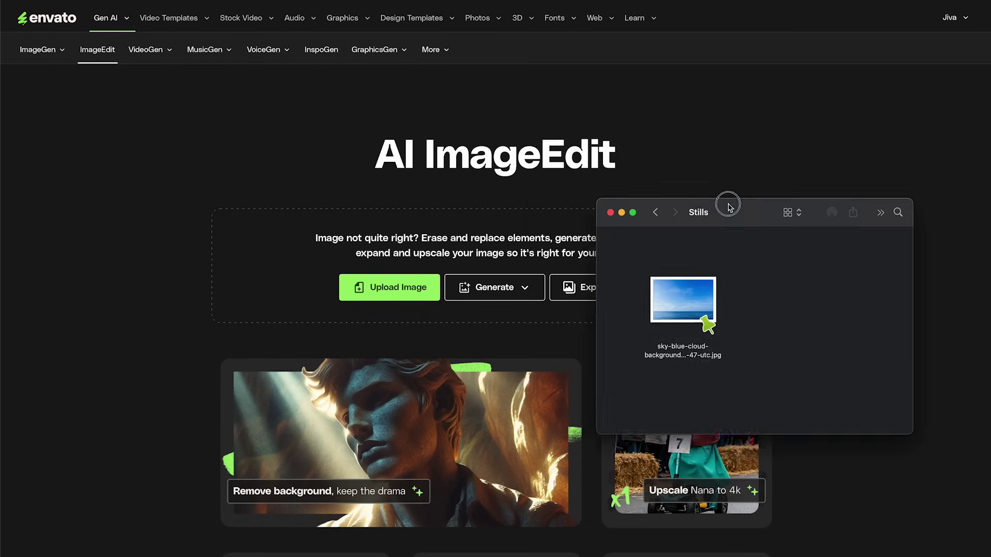
left_click_drag(730, 206, 676, 96)
left_click(630, 177)
left_click_drag(630, 177, 434, 284)
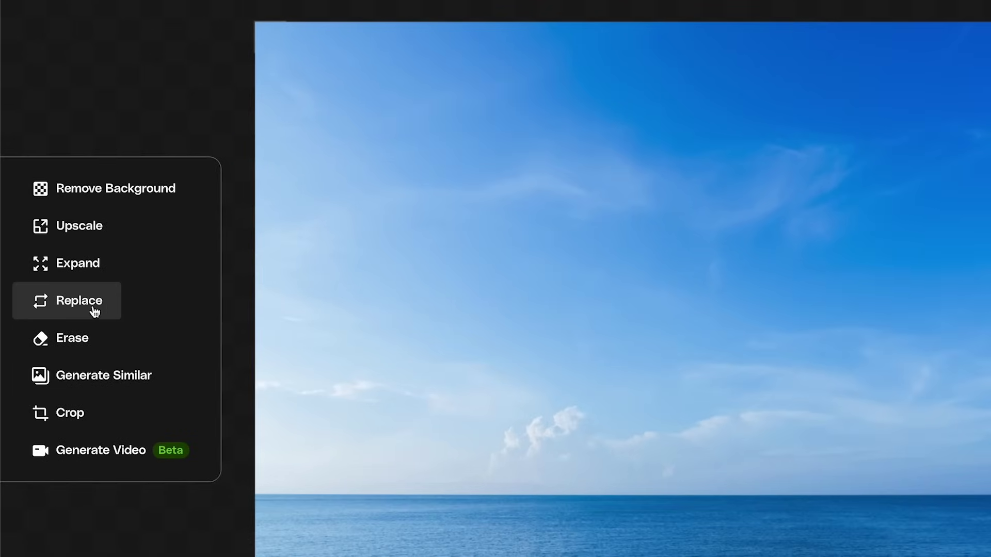
- Mask the upper-right sky in Replace mode and generate 'add a faded moon to the sky'
left_click(94, 311)
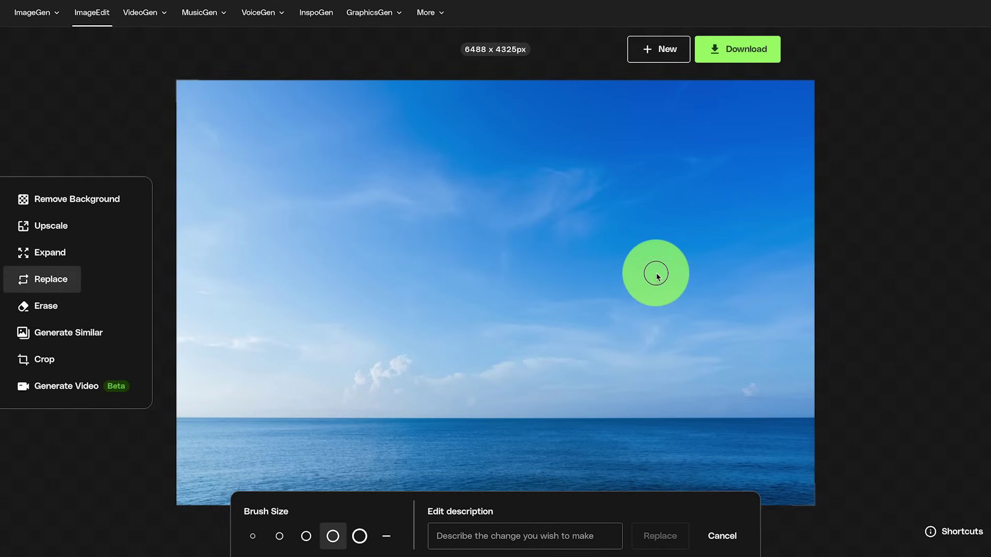
mouse_move(657, 277)
left_mouse_down()
mouse_move(719, 325)
mouse_move(672, 358)
mouse_move(646, 283)
left_mouse_up()
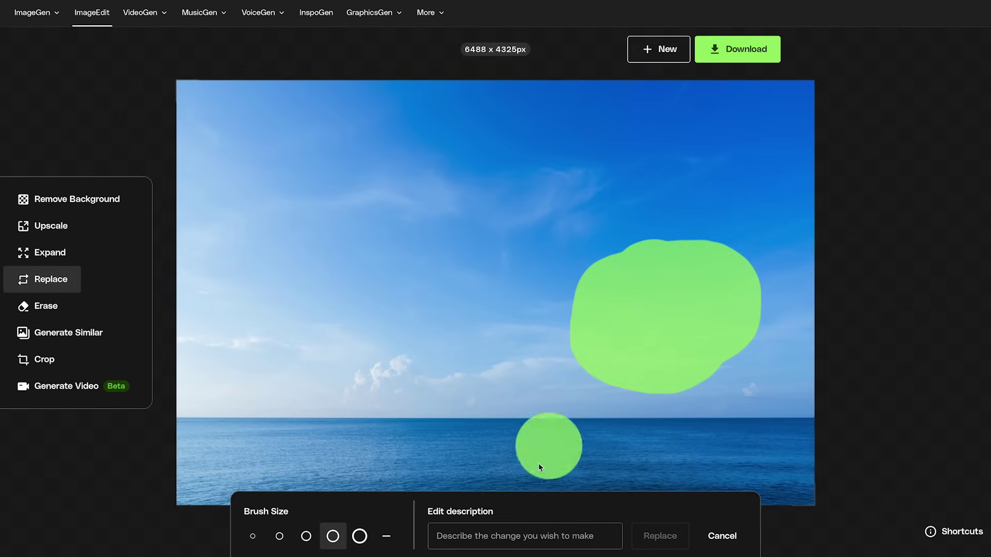
left_click(516, 536)
type("add a faded moo")
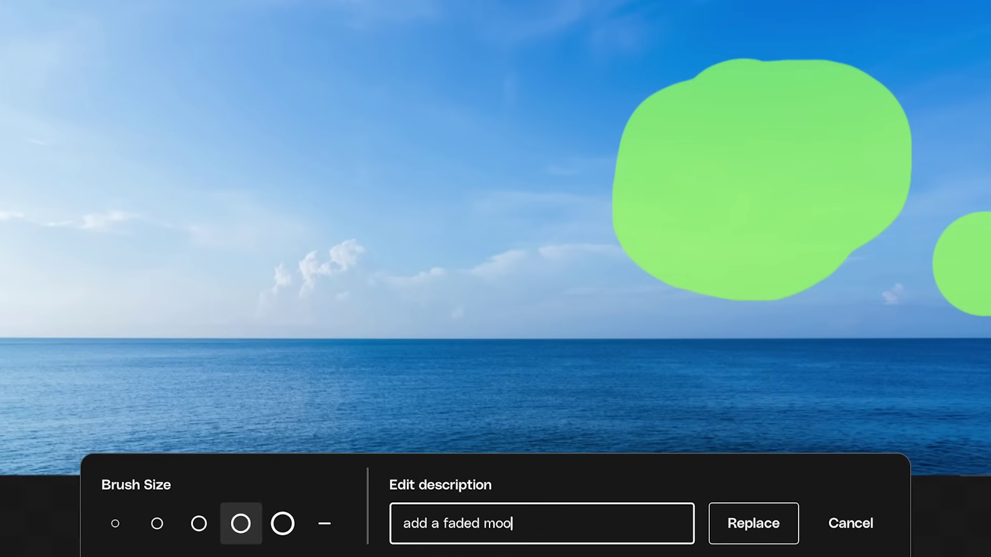
type("n to the sky")
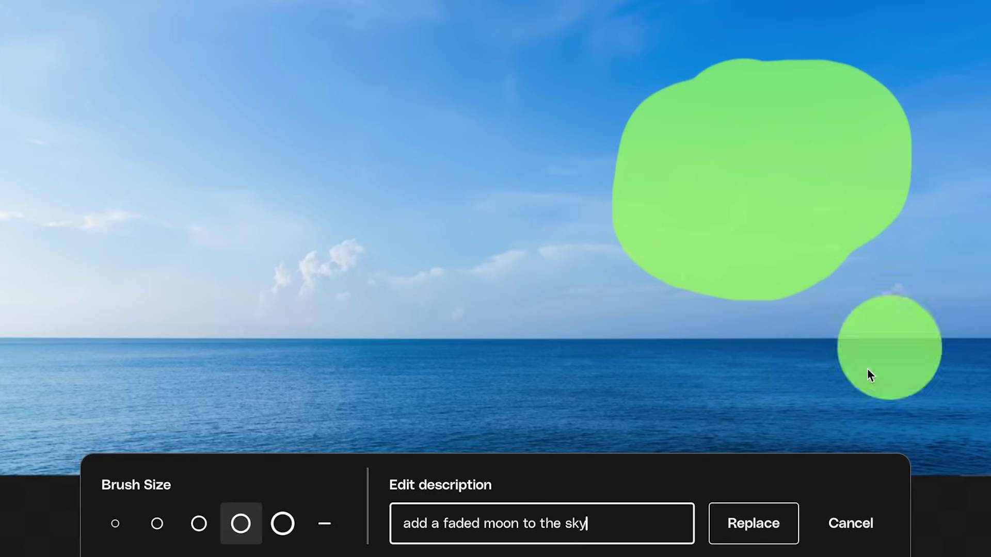
left_click(748, 526)
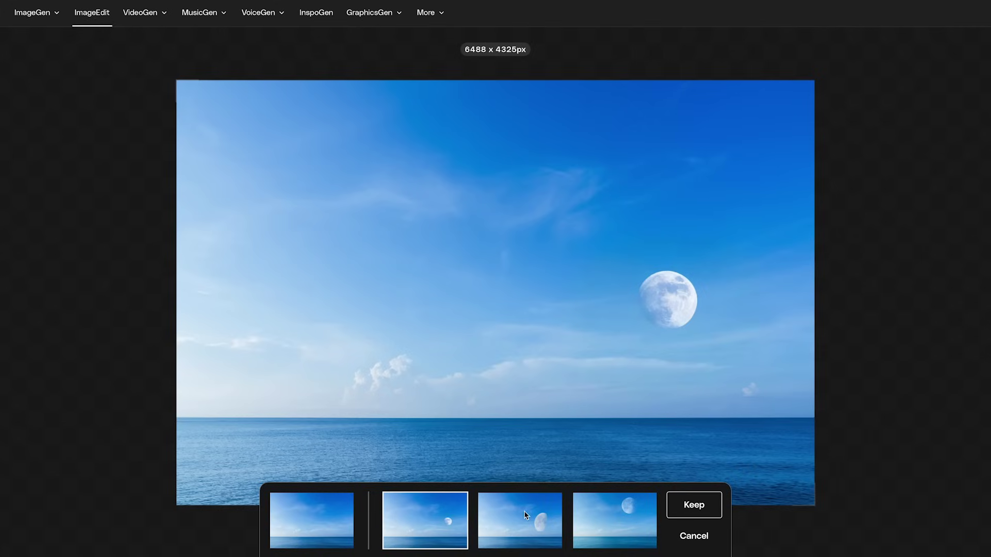
- Compare the moon variations and keep the small faded moon
left_click(524, 515)
left_click(601, 518)
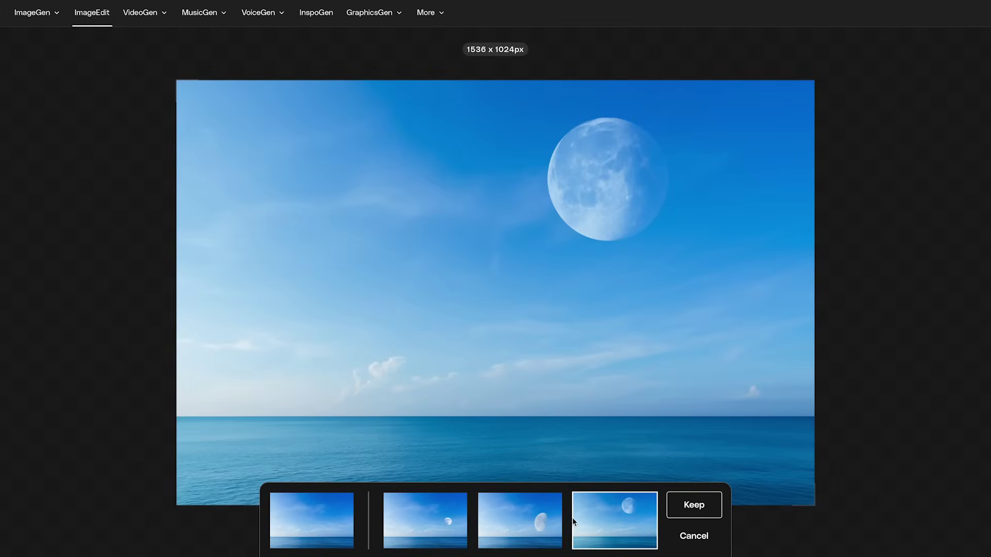
left_click(515, 522)
left_click(437, 522)
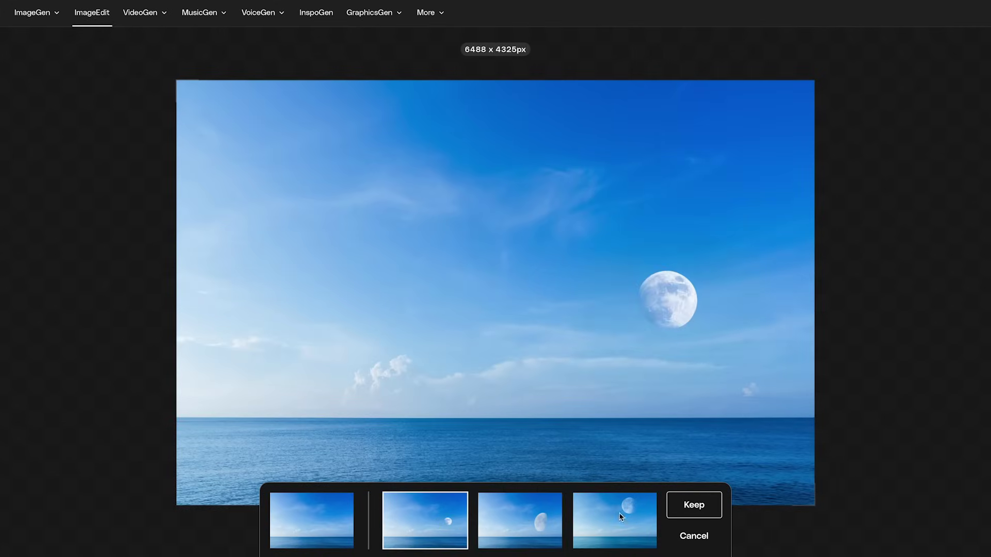
left_click(693, 506)
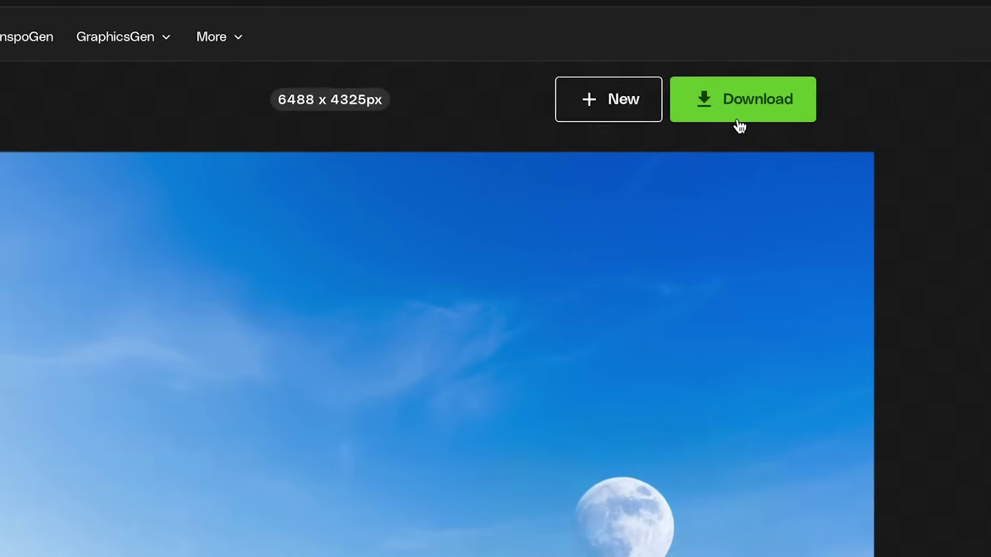
- Download the edited moon sky image and go to AI VideoGen
left_click(735, 60)
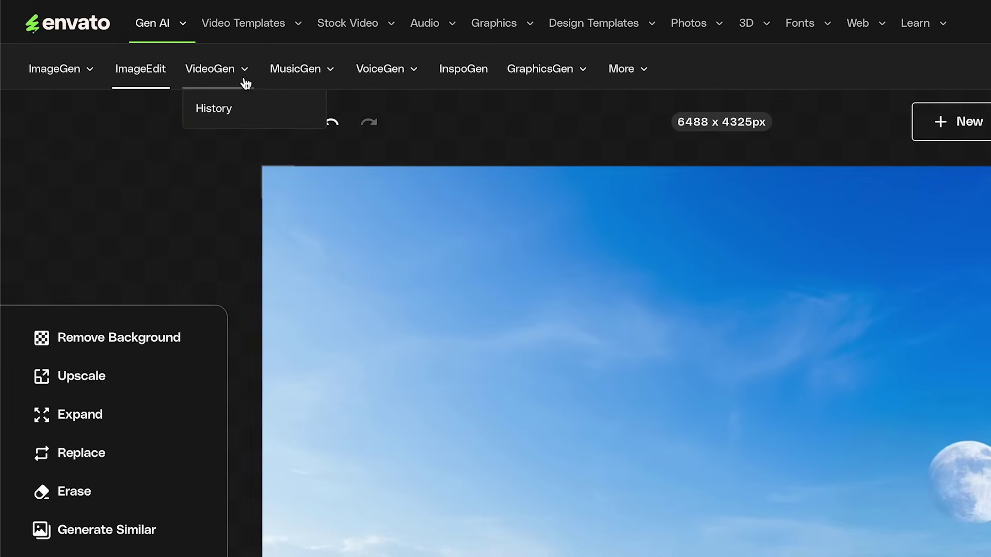
left_click(246, 83)
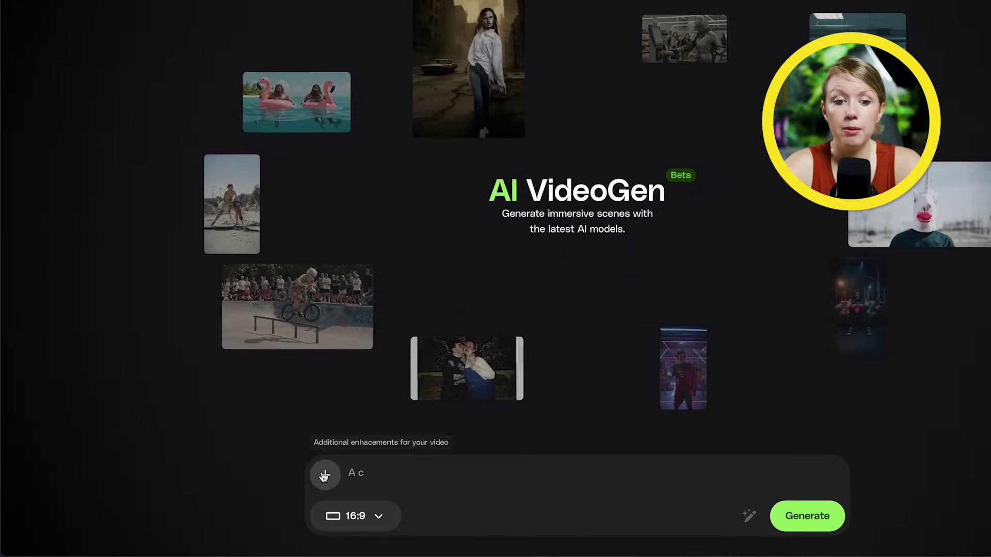
- Generate a video from the moon sky image with the moon rising as the ocean darkens into night
left_click(324, 475)
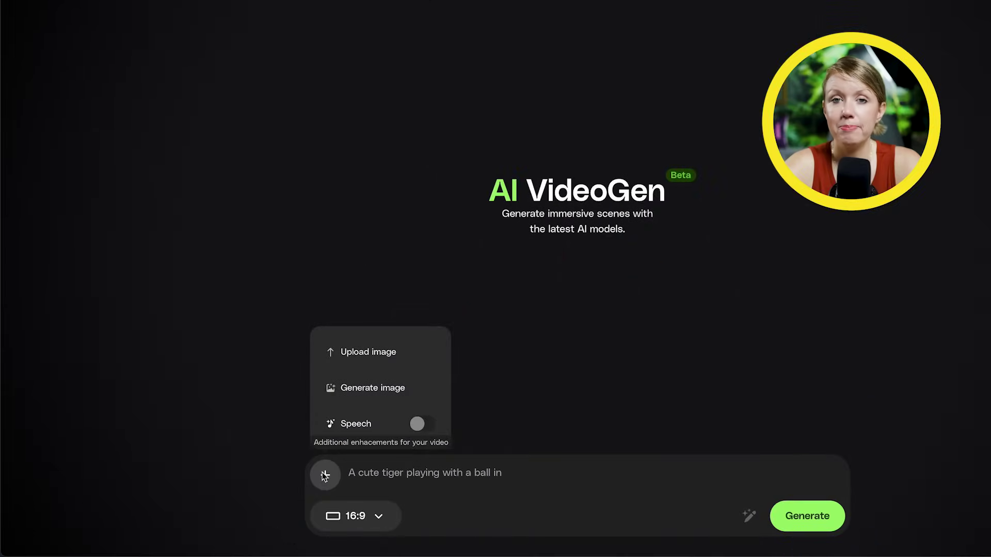
left_click(361, 353)
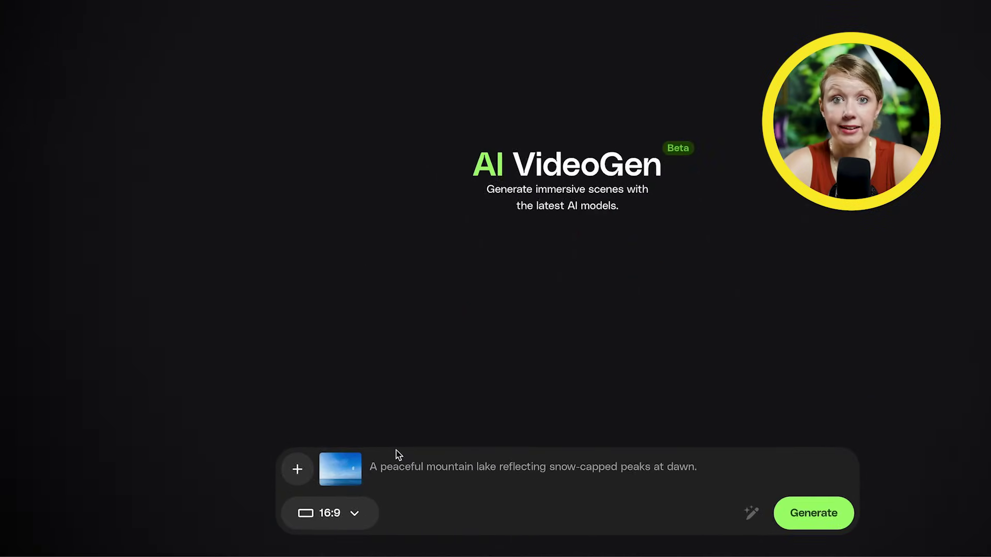
left_click(412, 473)
type("St")
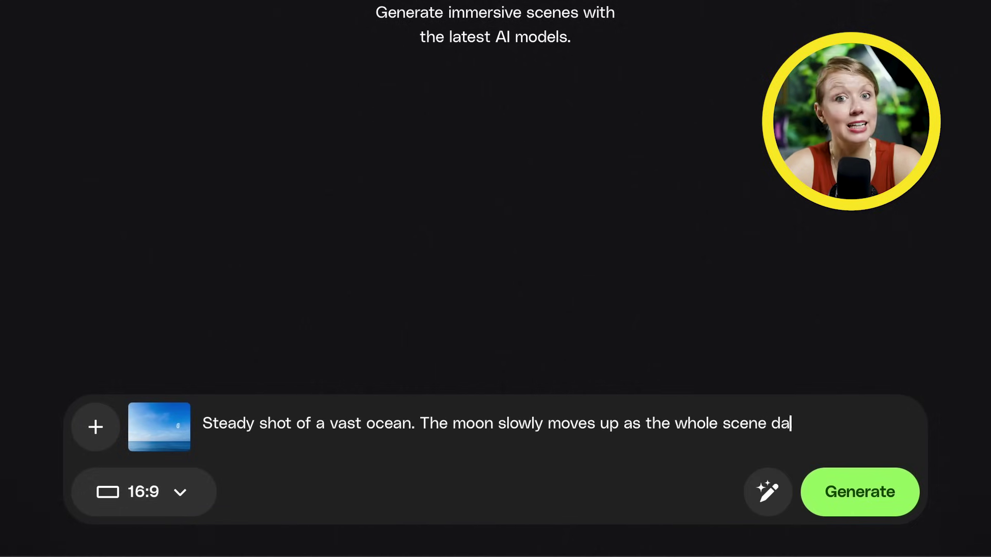
type("turning the whole scene into night time.")
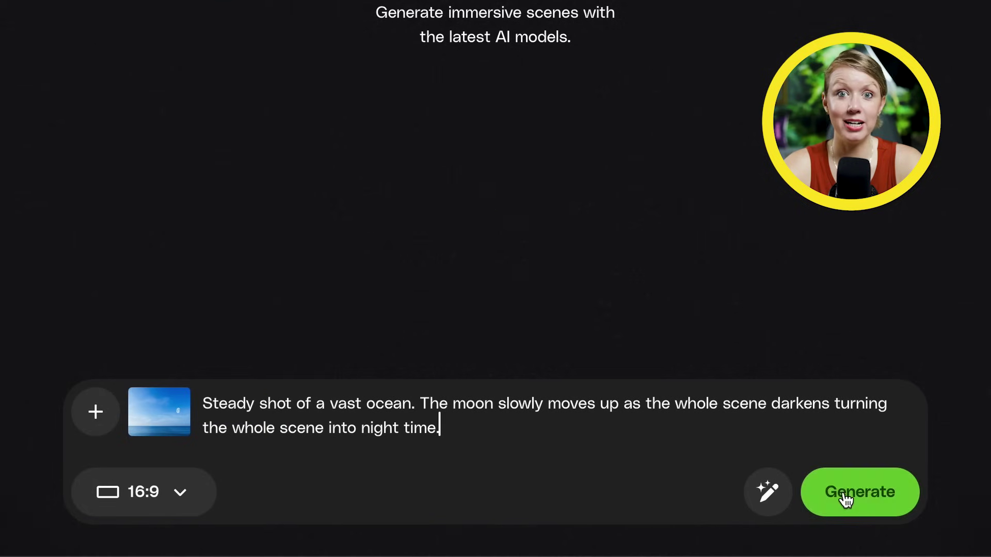
left_click(841, 496)
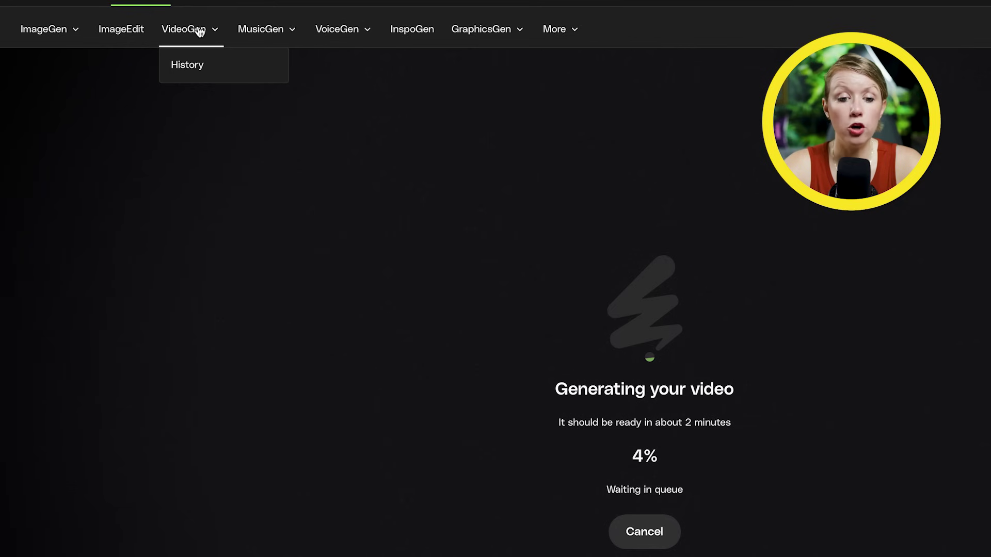
- In a new VideoGen tab, generate a night-to-morning city video with sunrise, clearing clouds and lights switching off
right_click(199, 32)
left_click(227, 38)
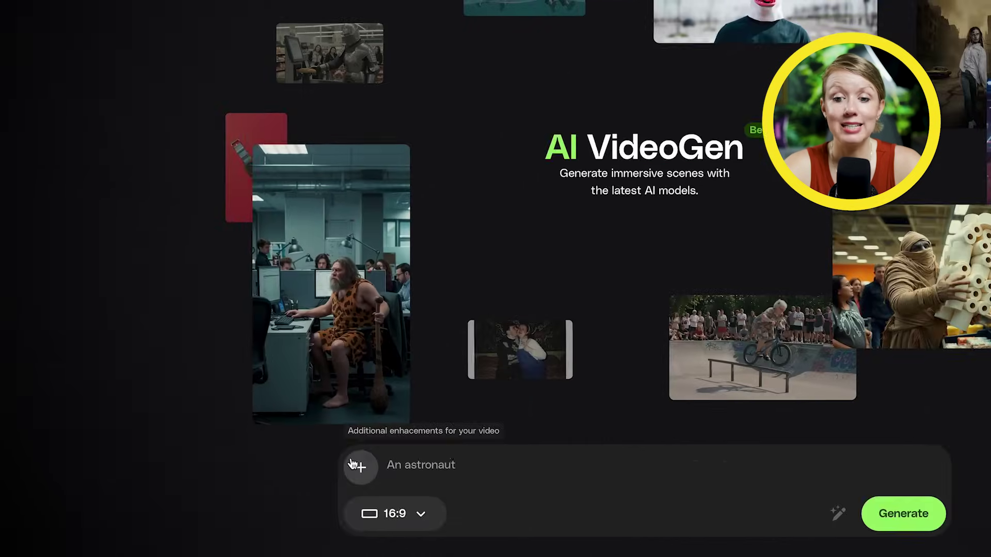
left_click(356, 466)
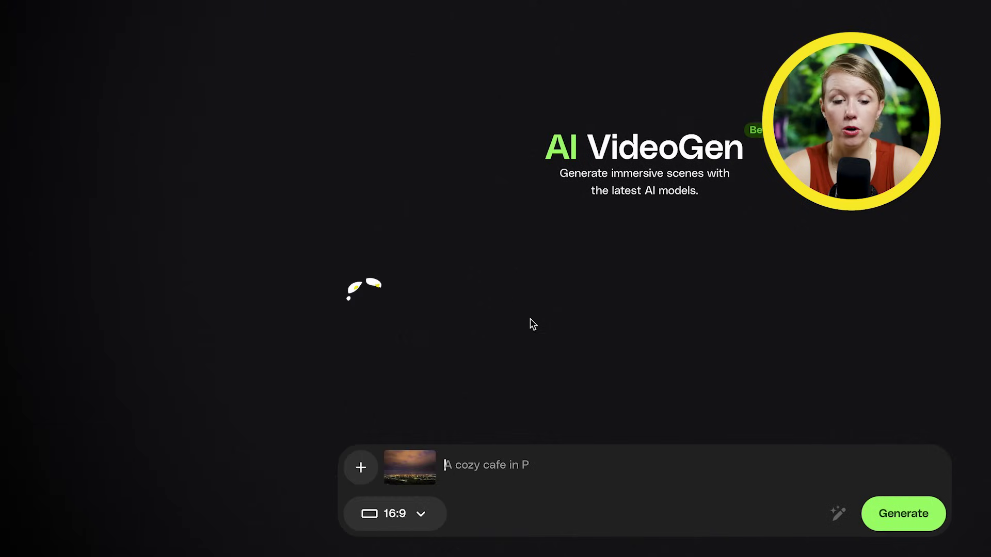
type("Compl")
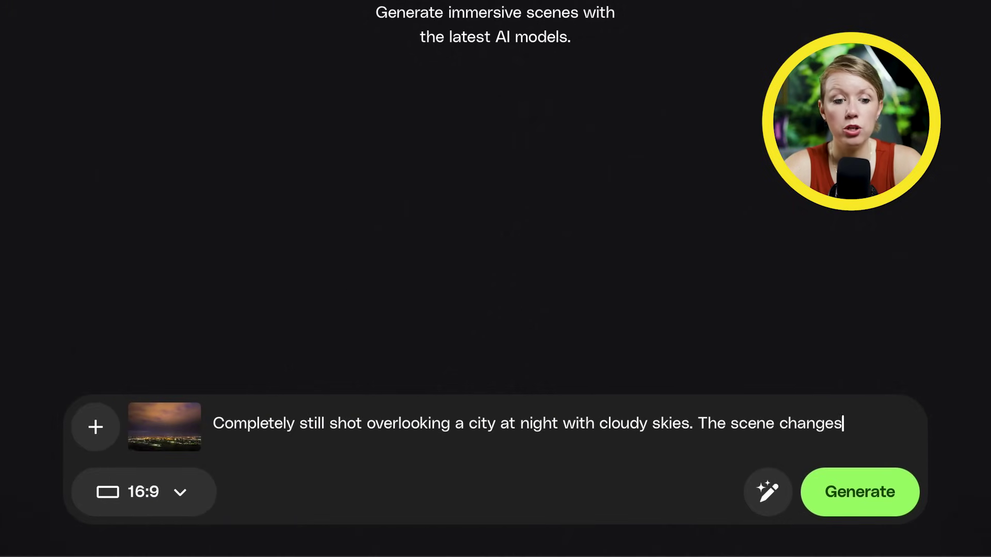
type(" from night time to morning with the sun coming up over the horizon and the clouds")
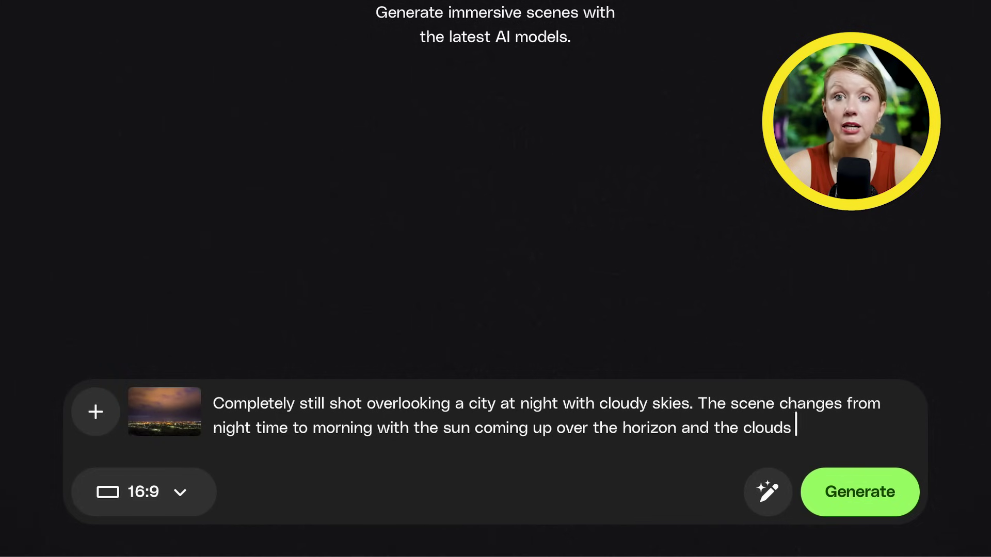
type("aring up. All the lights in the city turns off as it gets to morning time.")
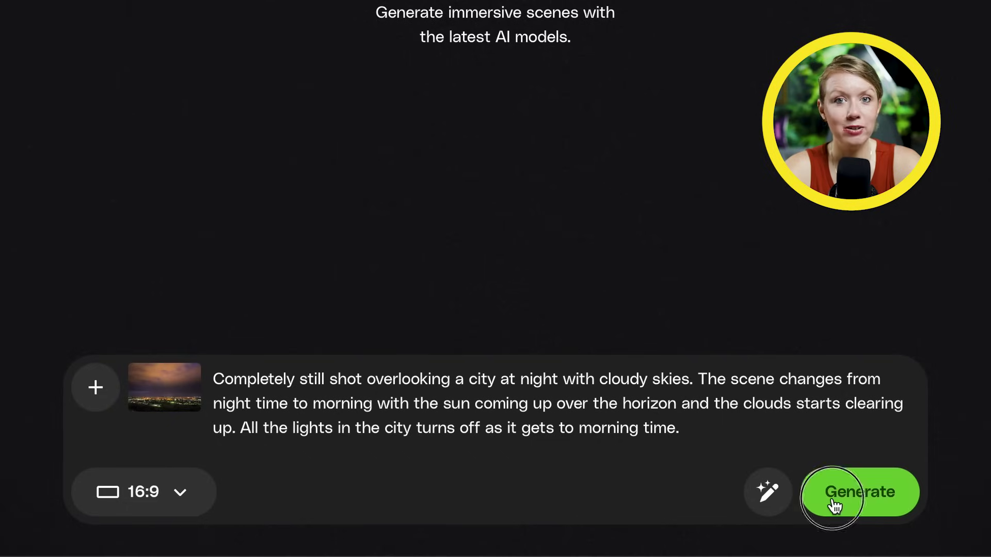
left_click(834, 504)
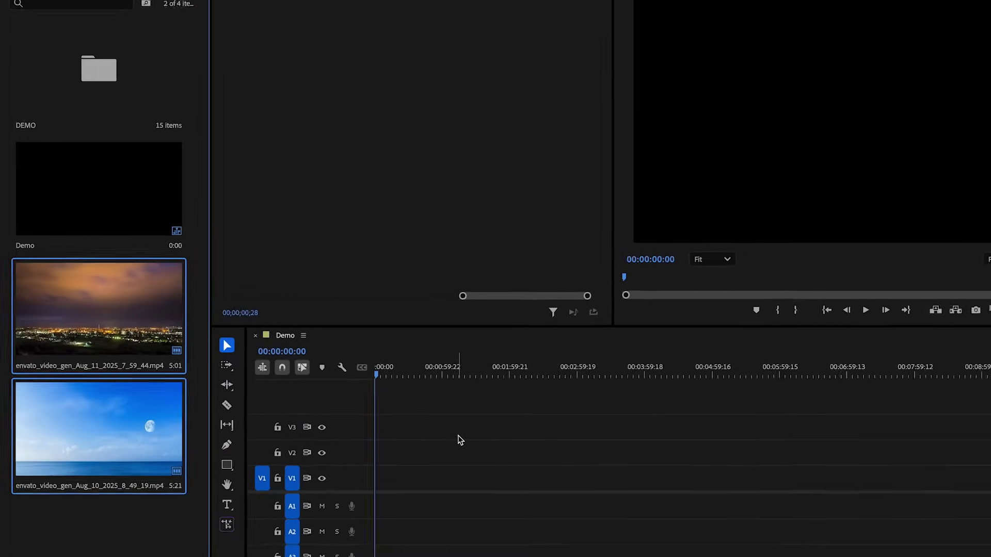
- Place both generated clips on track V1 of the Demo sequence and zoom in
left_click_drag(114, 337, 322, 418)
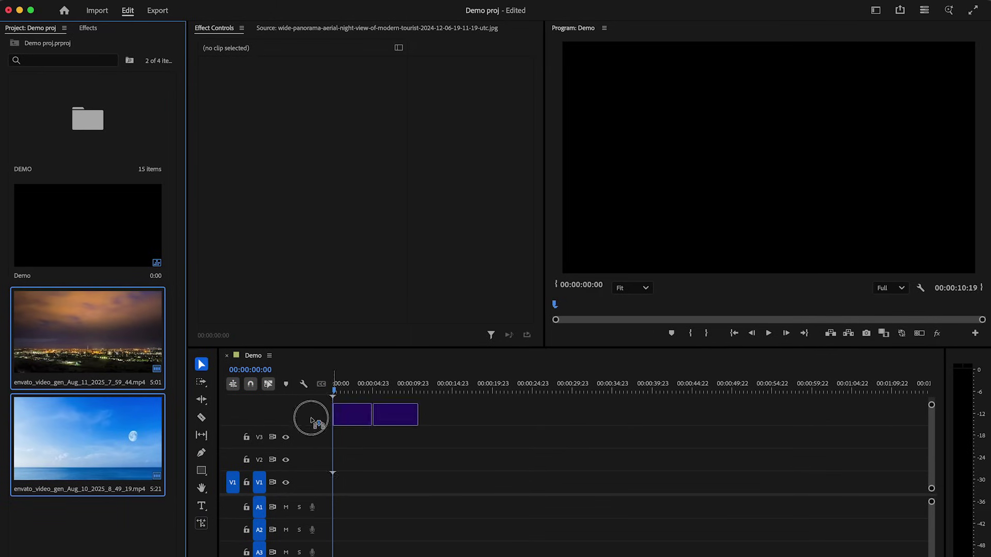
left_click_drag(370, 483, 420, 489)
key("=")
key("=")
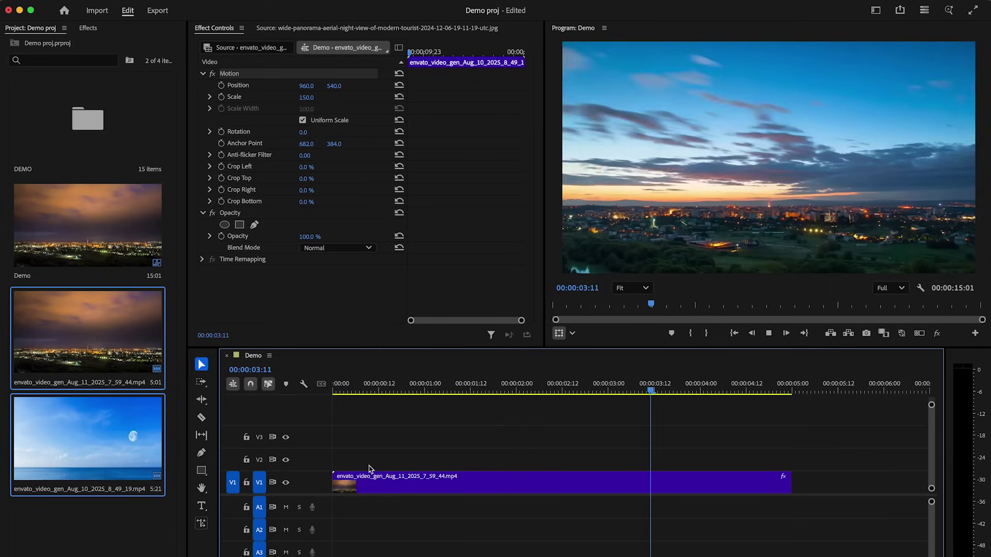
- Park the playhead at 00:00:04:18 near the night clip's end and switch to the Razor tool
key("space")
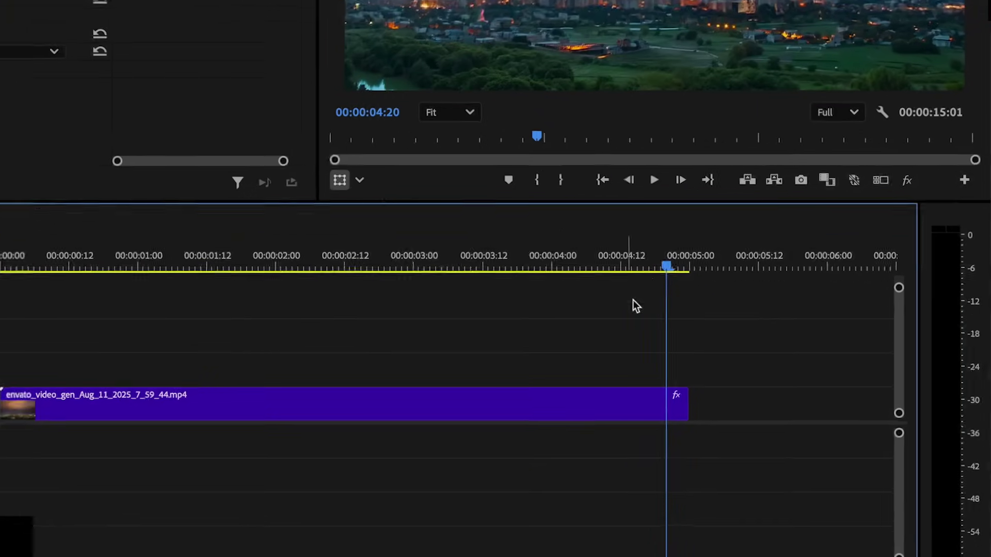
left_click_drag(666, 266, 697, 269)
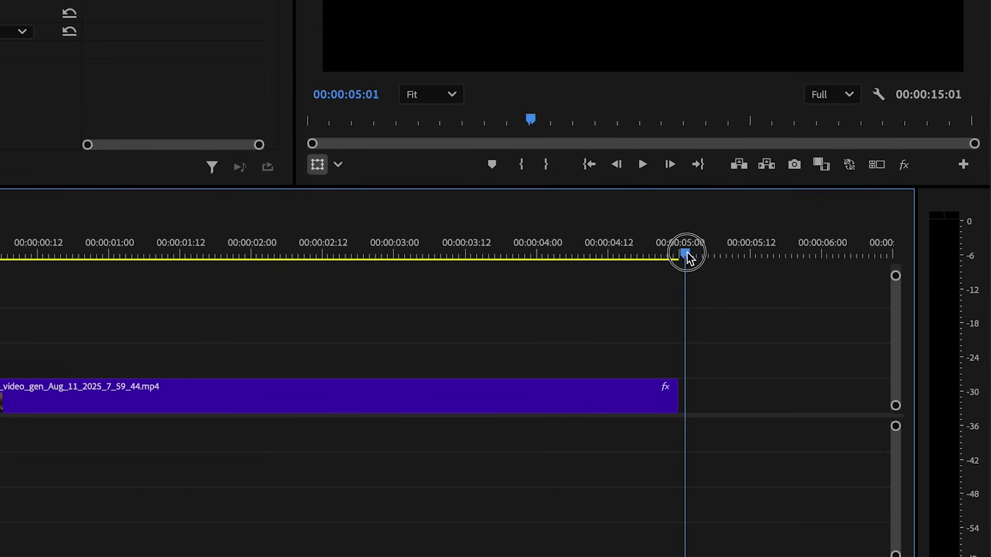
key("Left")
key("Left")
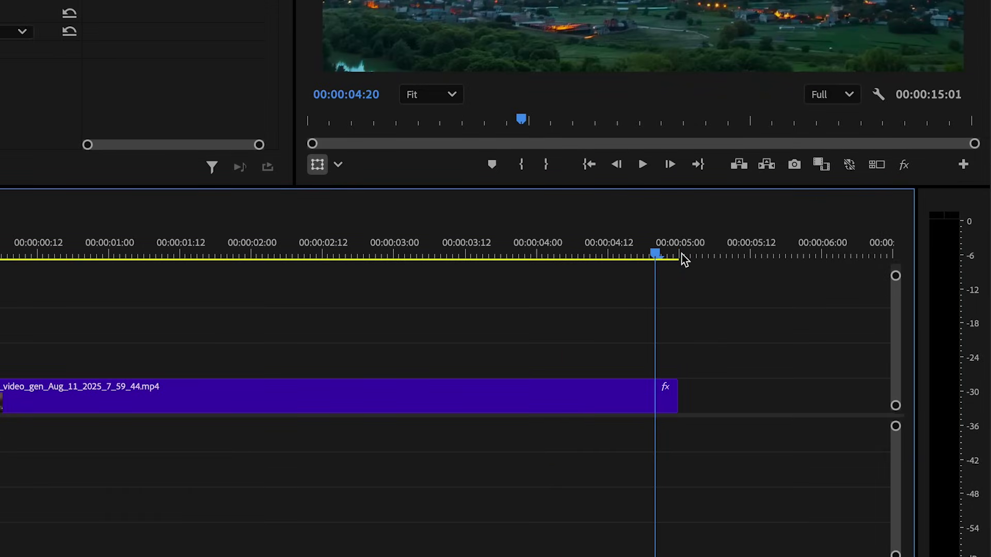
key("c")
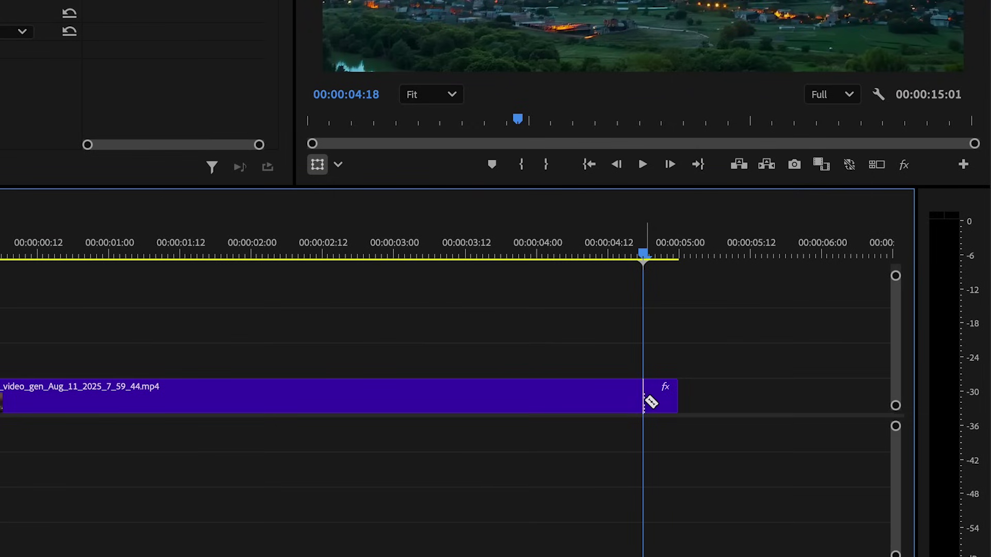
- Split the clip at 00:00:04:18 and export that frame as JPEG still Demo.00_00_04_18.Still001
left_click(649, 401)
key("v")
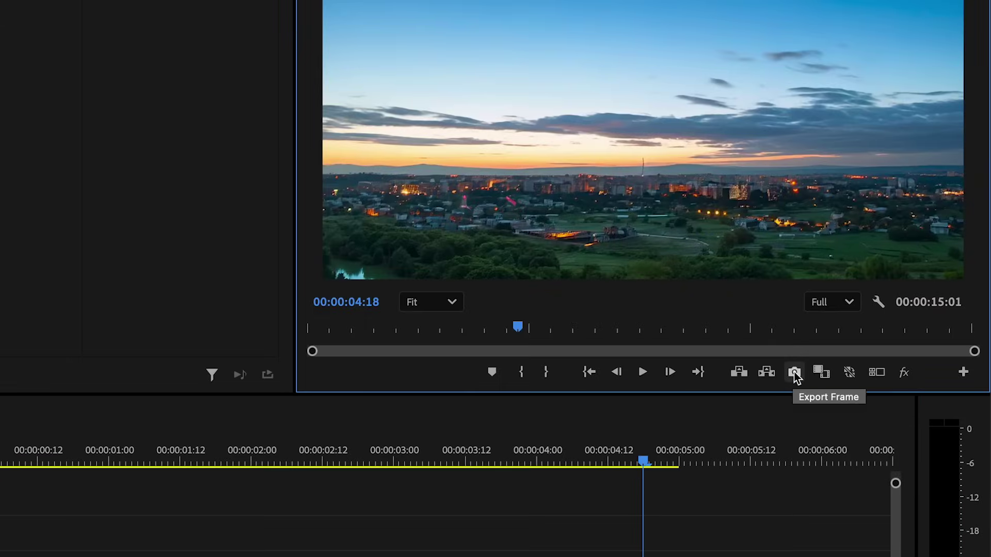
left_click(794, 373)
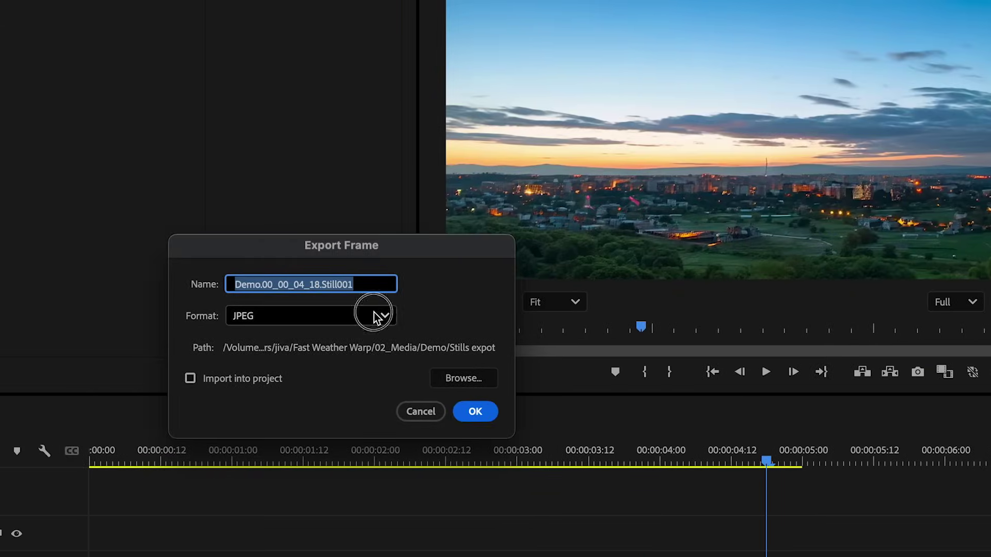
left_click(249, 315)
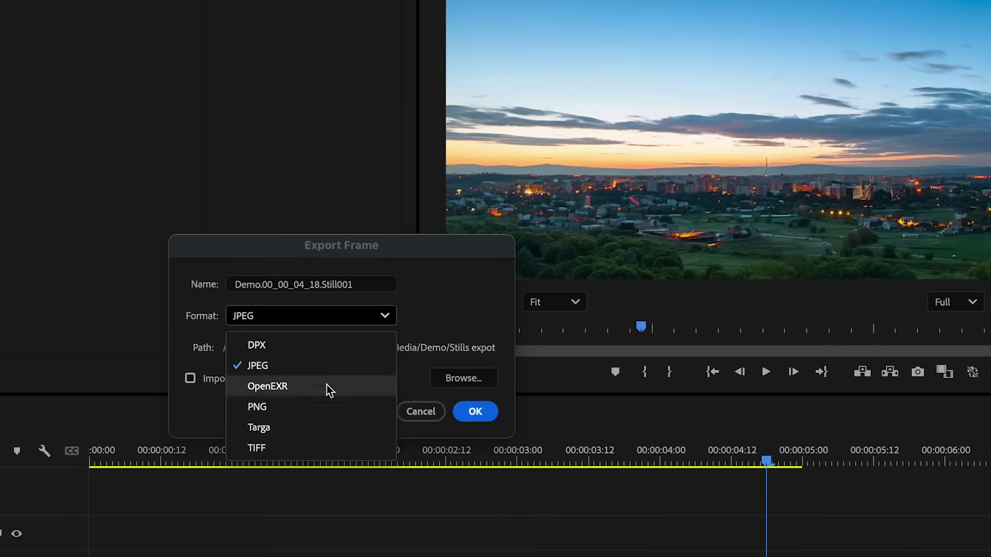
left_click(320, 364)
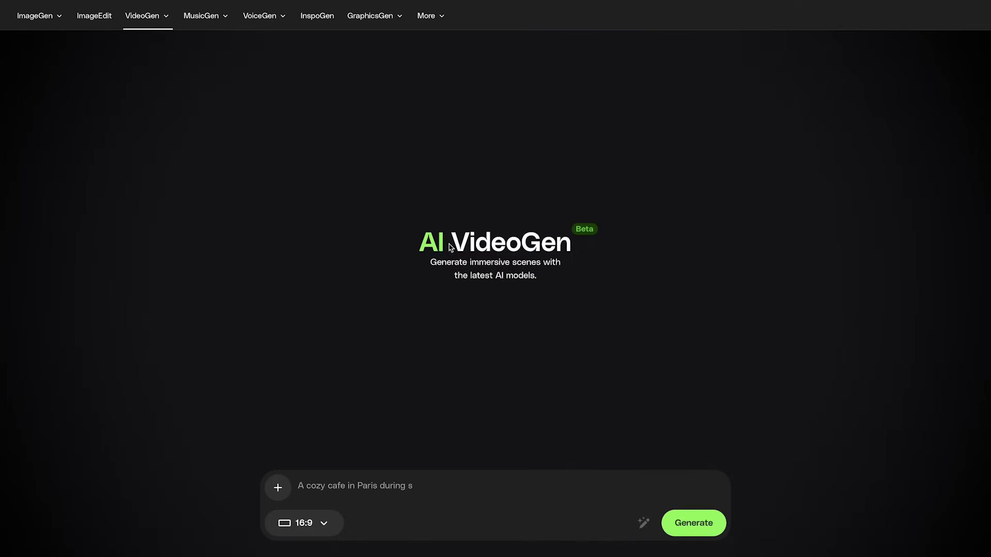
- Attach the exported city still in VideoGen and begin the sunrise-to-noon prompt
left_click(283, 484)
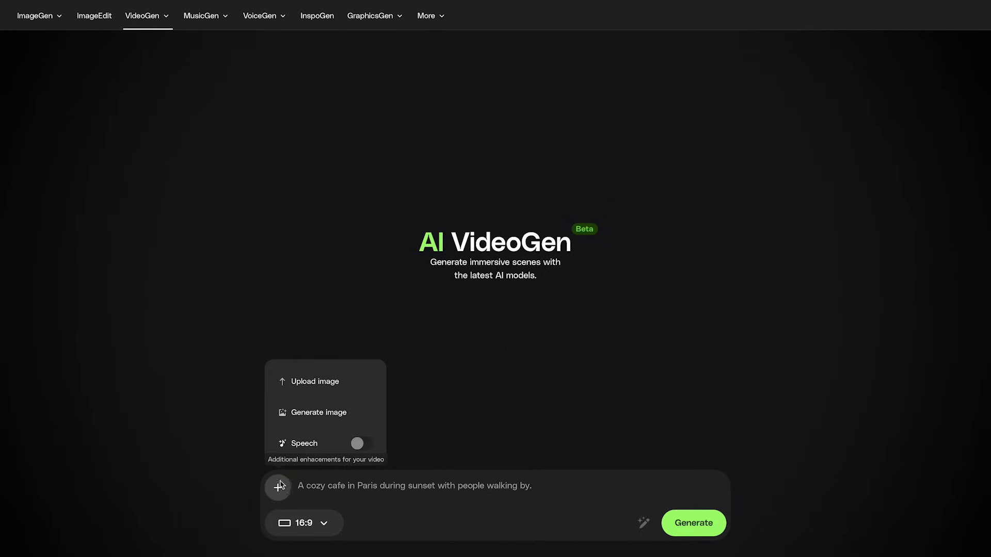
left_click(325, 380)
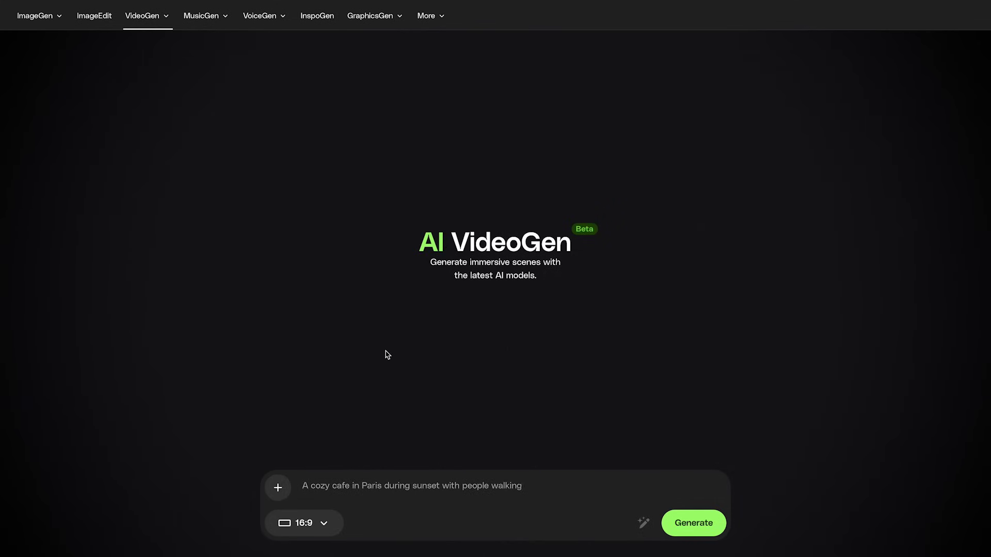
type("Completely still shot overlooking a city in the morning. Gradual")
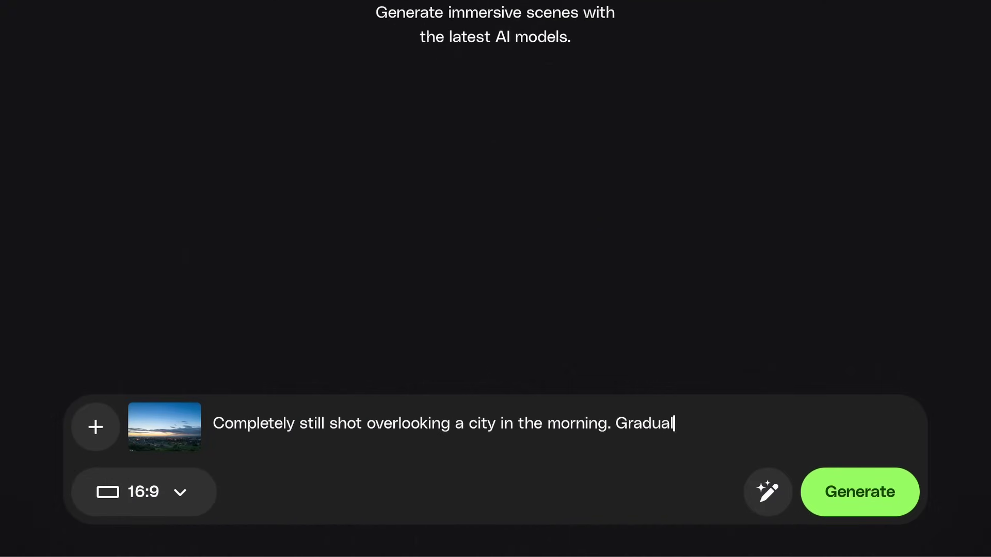
type("the horizon lighting up the whole scene changing it from morning time to bright sunny no")
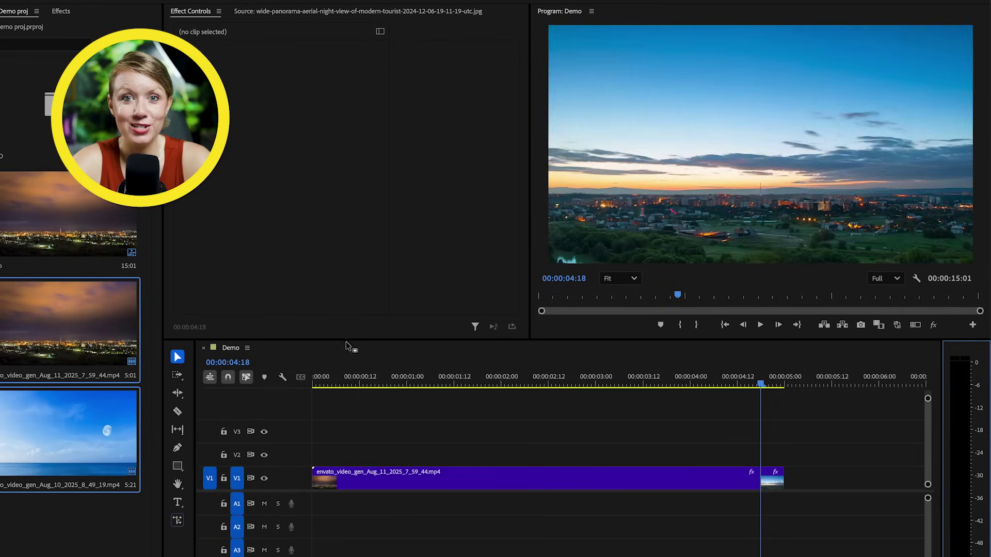
- Finish the prompt with 'noon. Clouds floating towards the right of the scene.' and generate the clip
left_click_drag(347, 377, 657, 427)
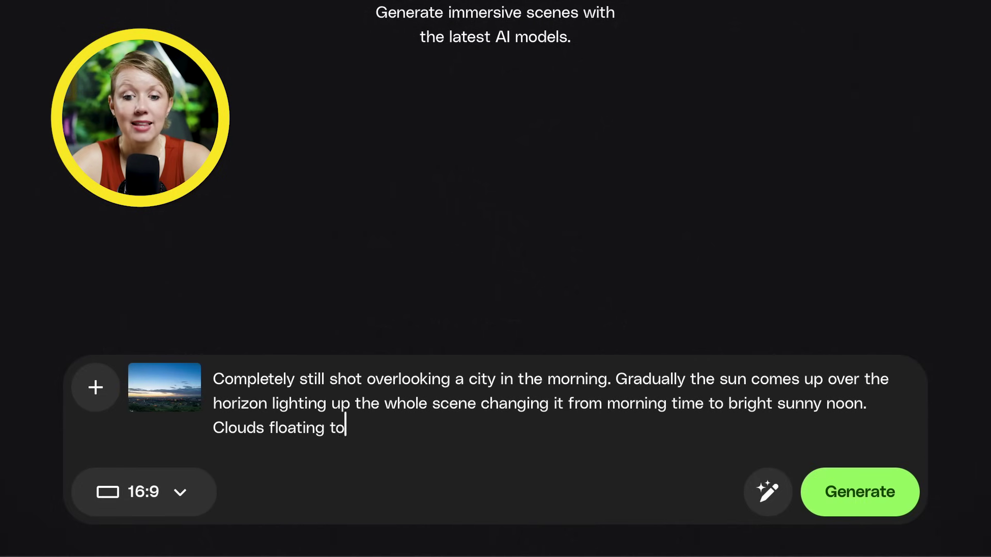
type("wards the right of the scene.")
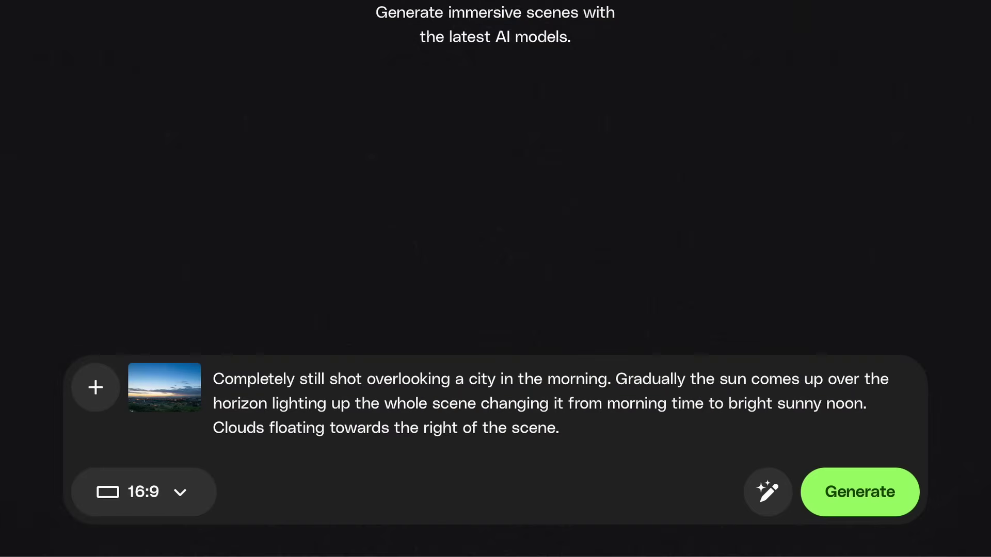
left_click(869, 498)
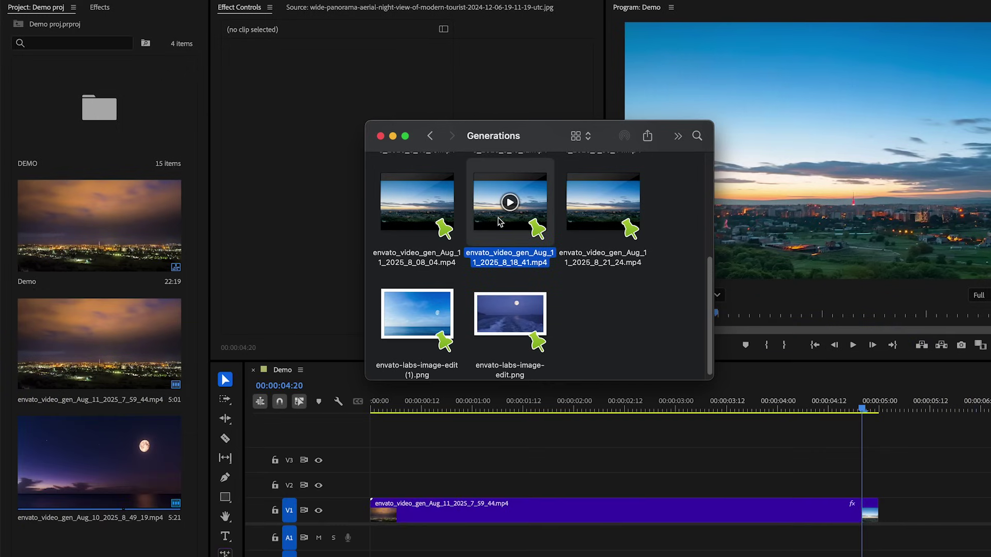
- Import envato_video_gen_Aug_11_2025_8_18_41.mp4 and drop it over the short tail clip on V1 at the cut
left_click_drag(506, 227, 135, 475)
left_click(721, 415)
left_click_drag(836, 307, 865, 312)
key("equal")
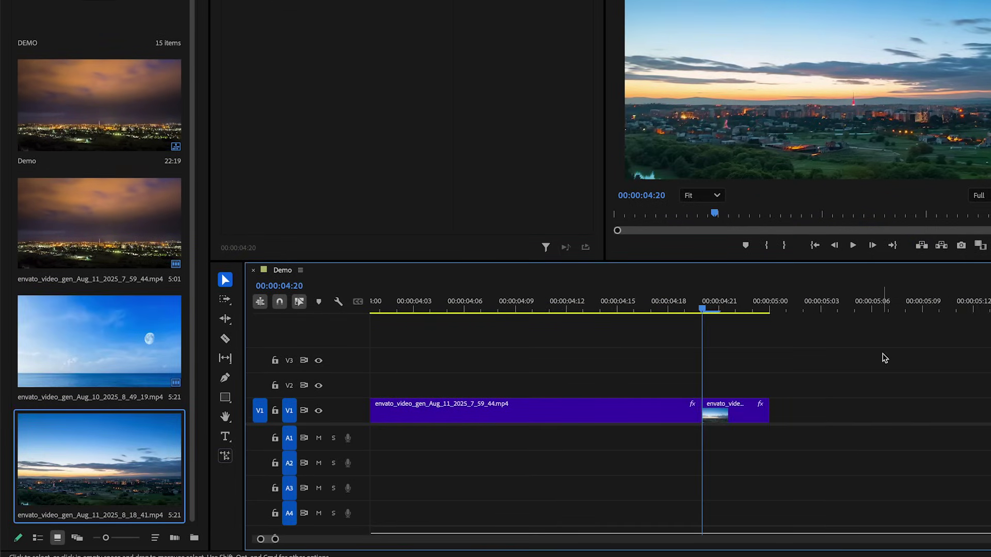
left_click(696, 404)
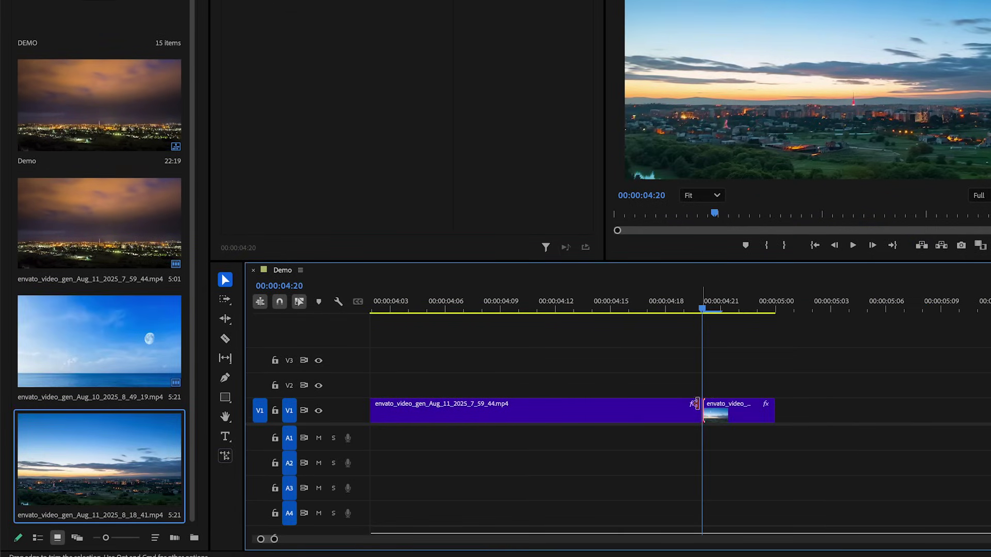
left_click_drag(106, 442, 705, 411)
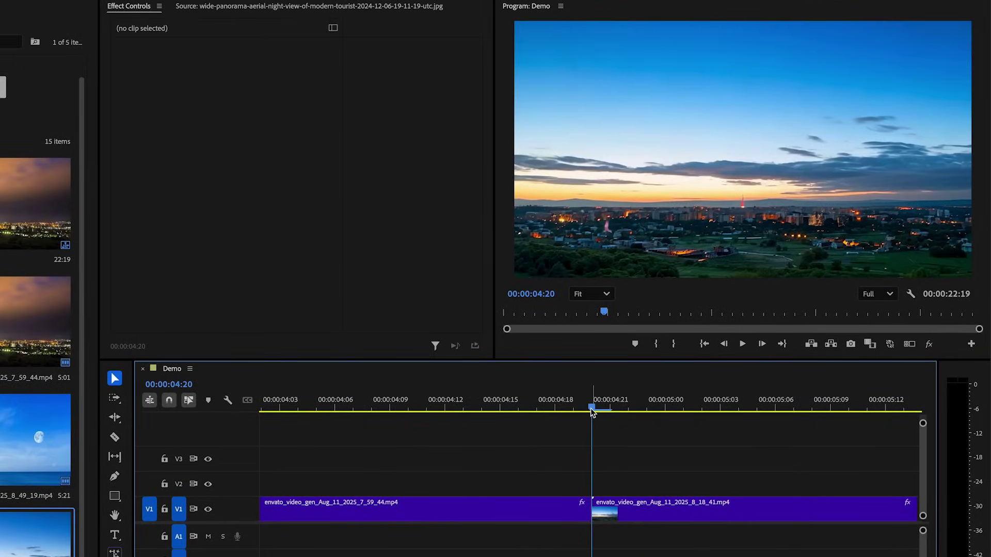
left_click_drag(592, 411, 590, 485)
- Scale the night clip to 151.6 and nudge it left to Position X 961.5 to match the generated clip
left_click(567, 515)
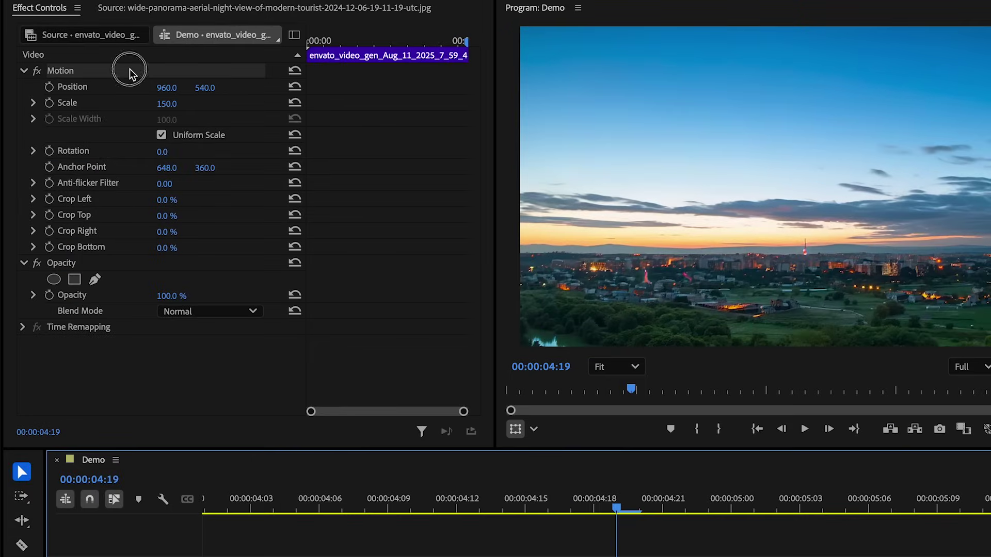
left_click_drag(518, 187, 515, 186)
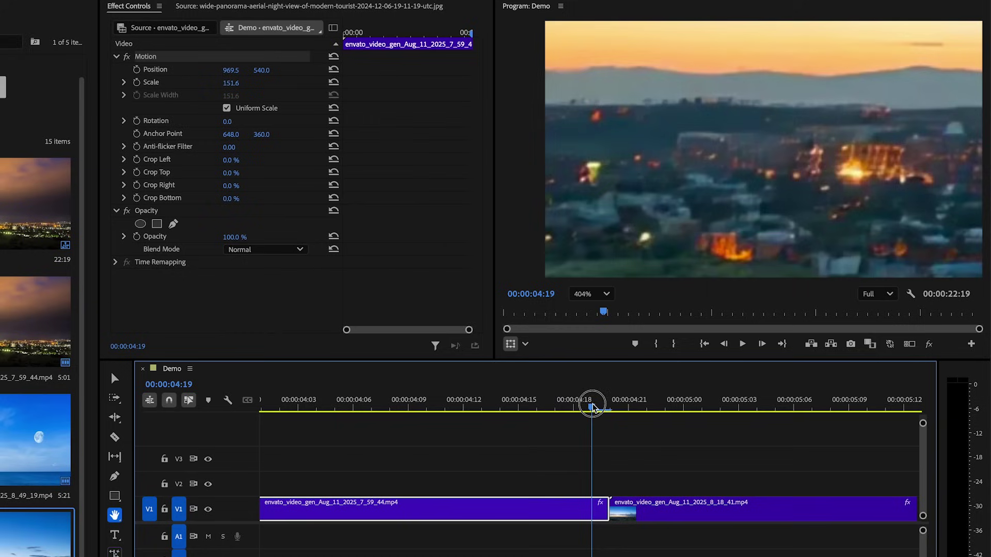
mouse_move(588, 403)
left_mouse_down()
mouse_move(605, 405)
mouse_move(591, 407)
left_mouse_up()
left_click(619, 214)
key("v")
key("Left")
key("Left")
key("Left")
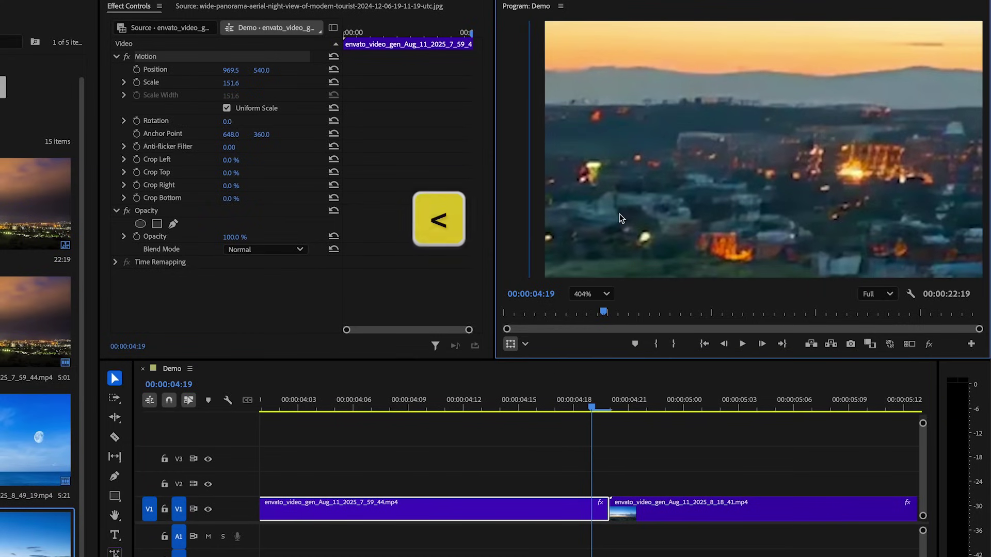
key("Left")
key("Left")
key("Left")
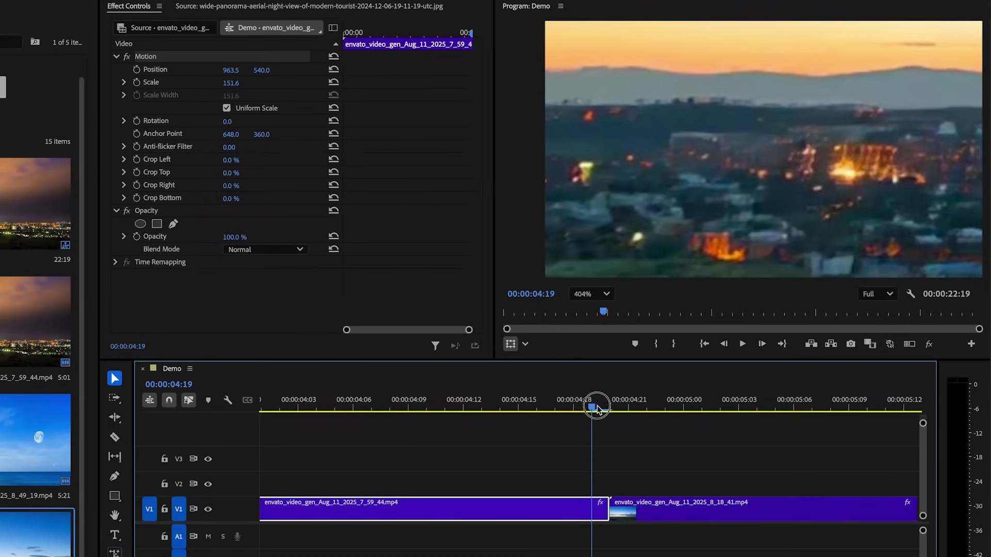
key("Left")
key("Left")
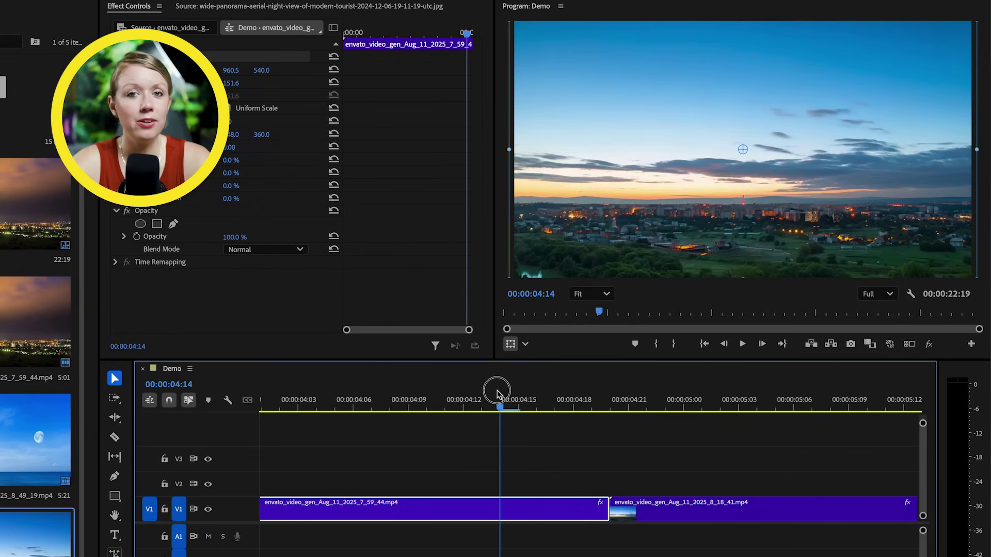
left_click_drag(498, 400, 679, 402)
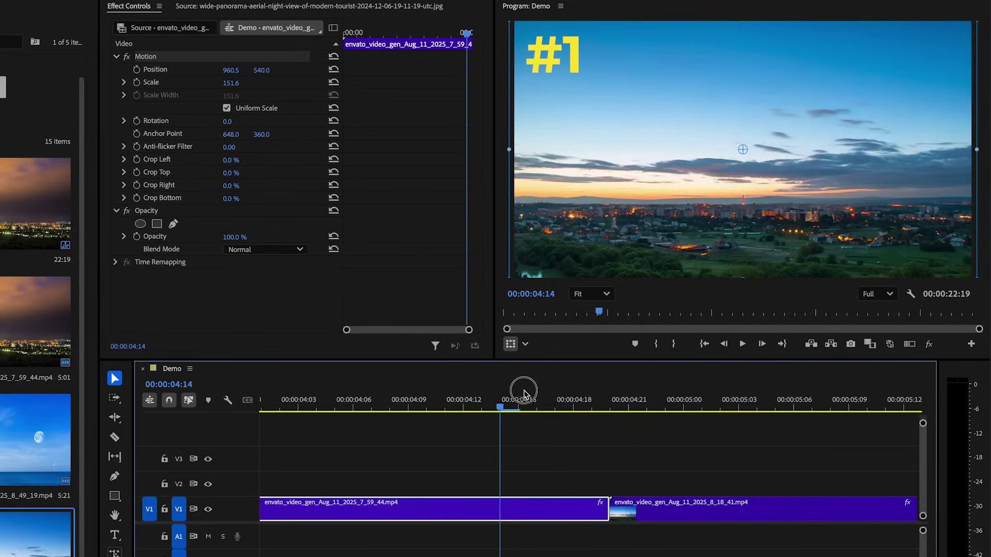
- Apply Lumetri Color to the night clip with Contrast 31, Shadows -25 and Blacks -9
left_click_drag(524, 393, 560, 404)
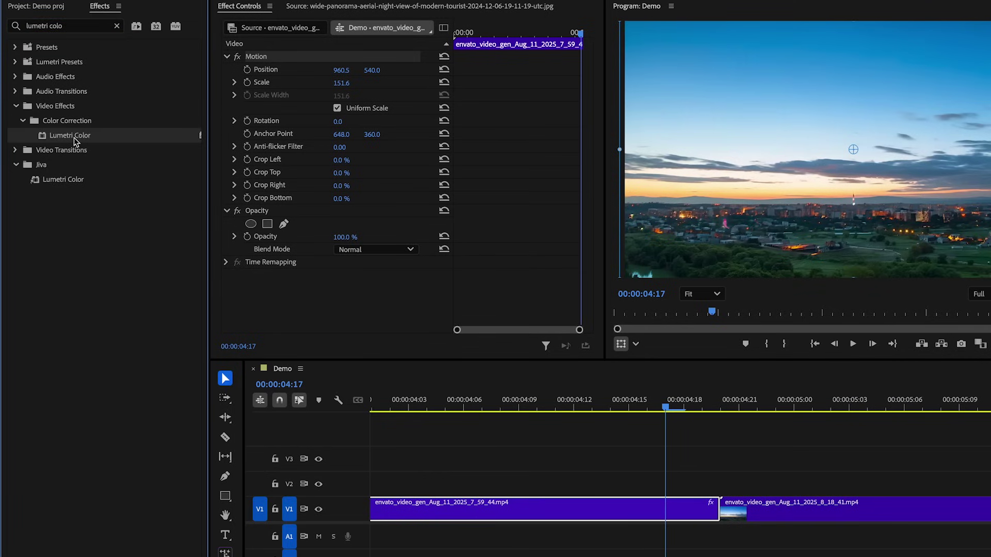
left_click_drag(413, 313, 404, 305)
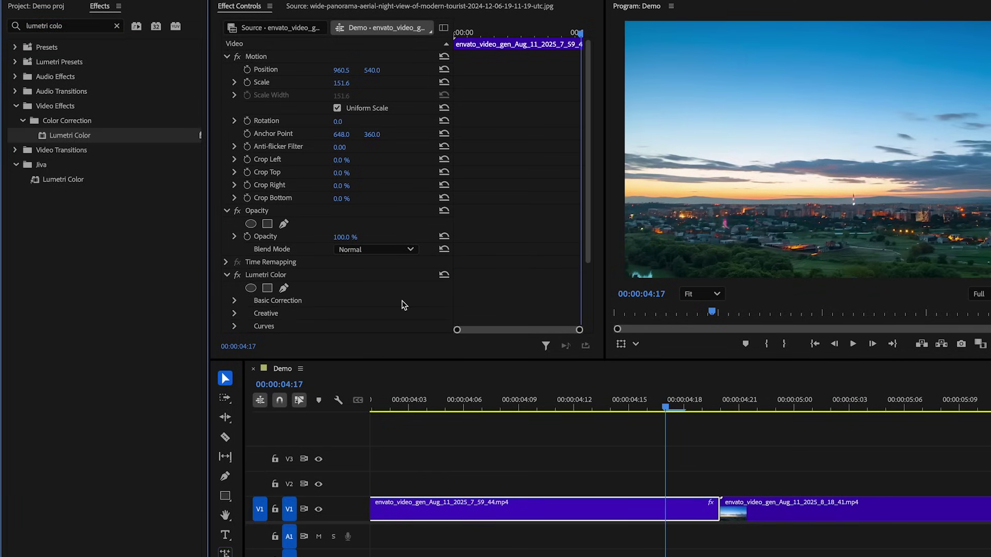
left_click(283, 279)
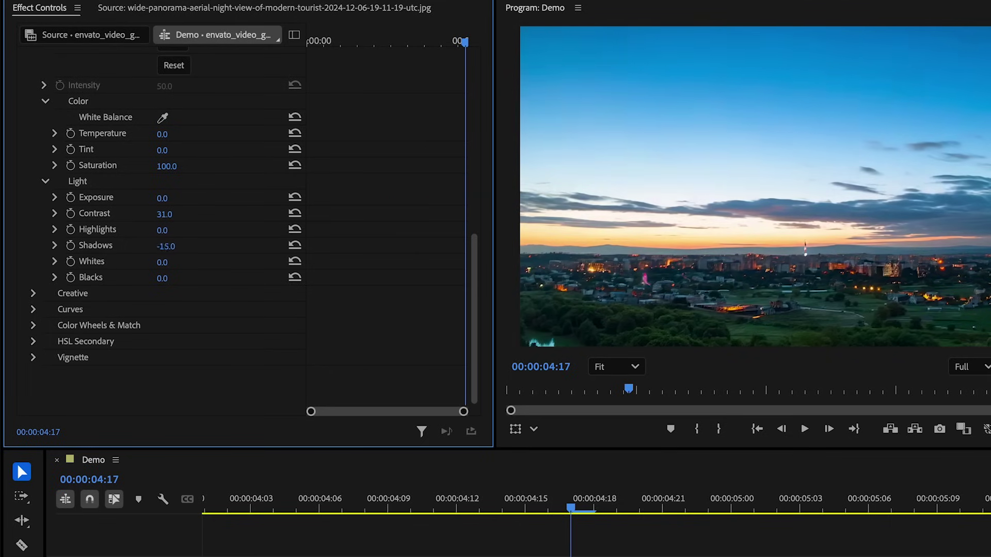
left_click(555, 518)
left_click_drag(542, 417, 585, 426)
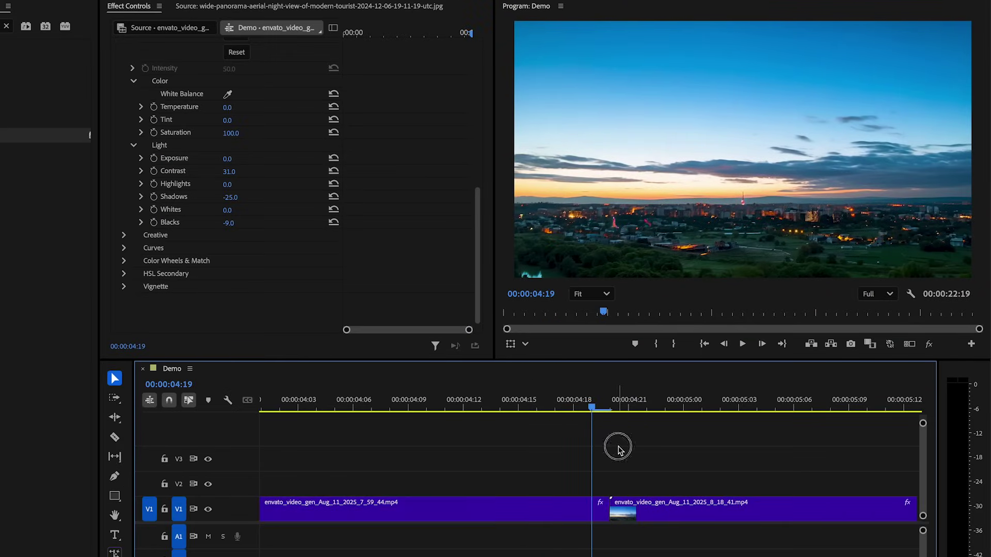
left_click(620, 451)
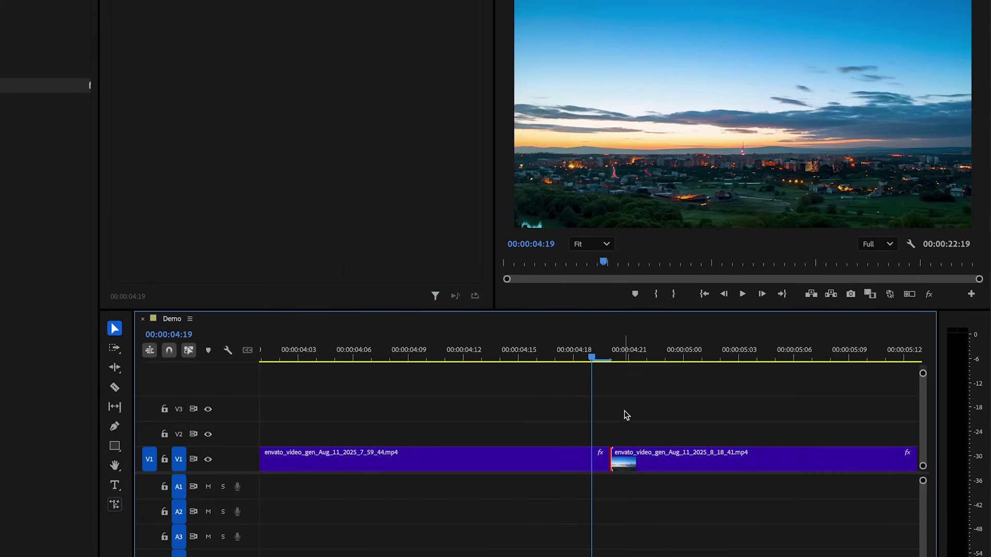
- Add a Cross Dissolve between the two V1 clips and preview the transition
key("shift+d")
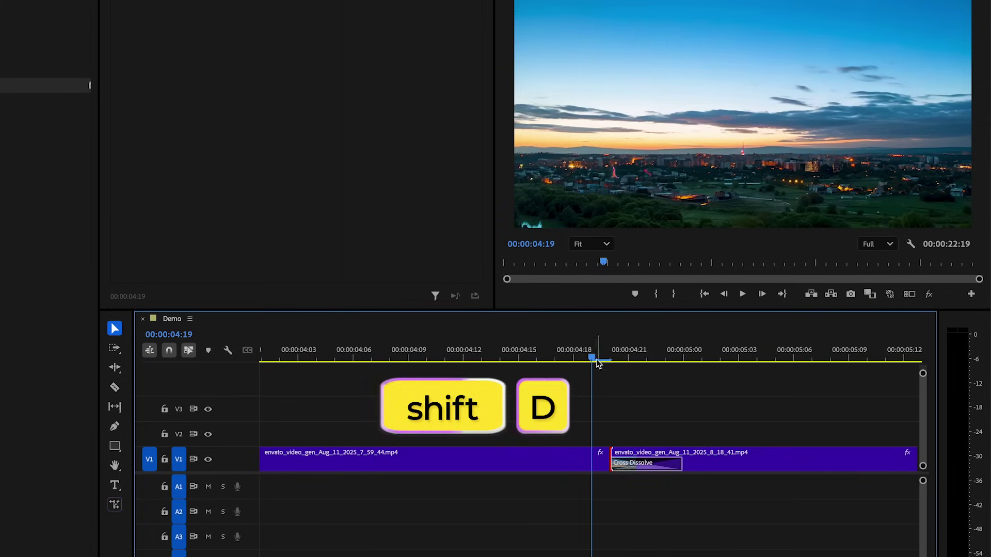
left_click_drag(580, 350, 653, 359)
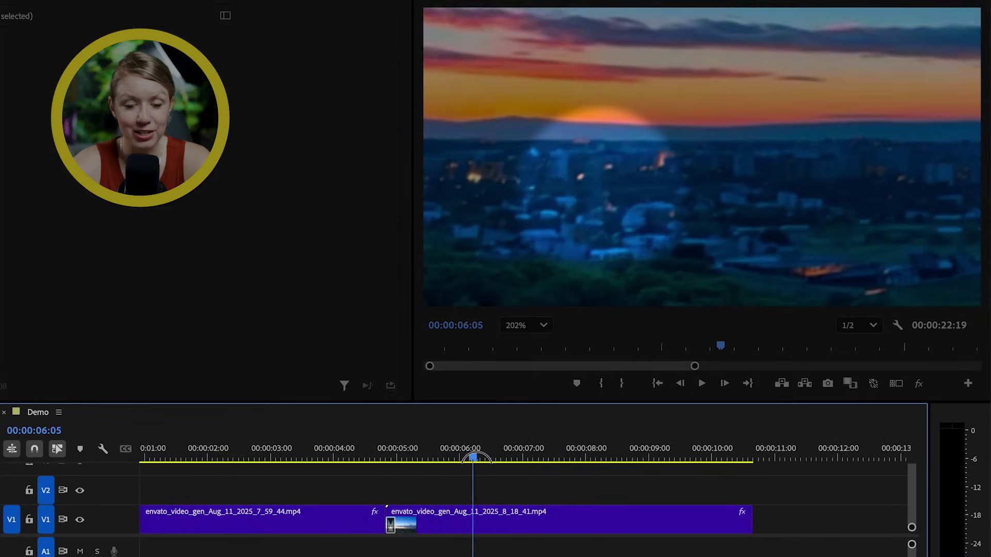
left_click_drag(474, 457, 507, 457)
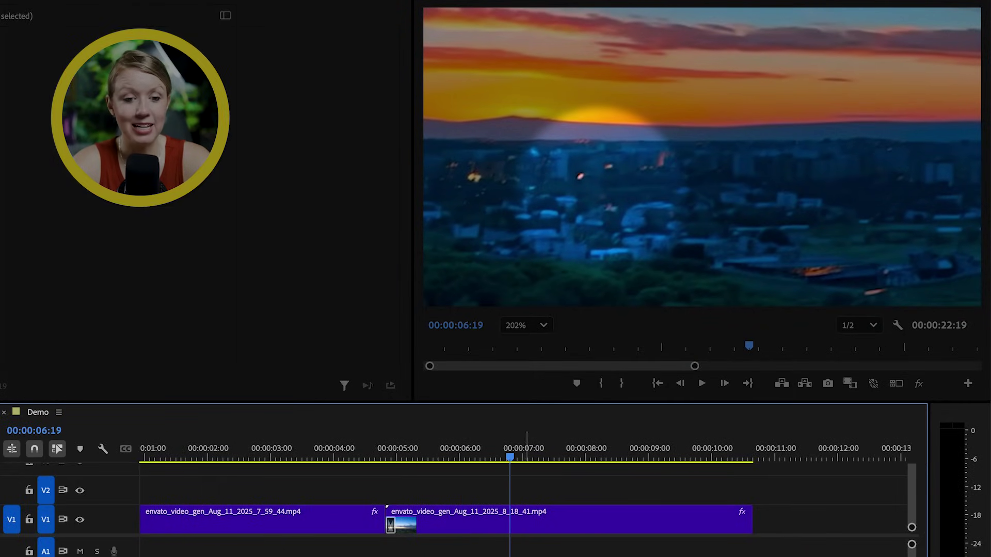
- Alt-drag a copy of the middle V1 clip onto track V2
left_click(480, 522)
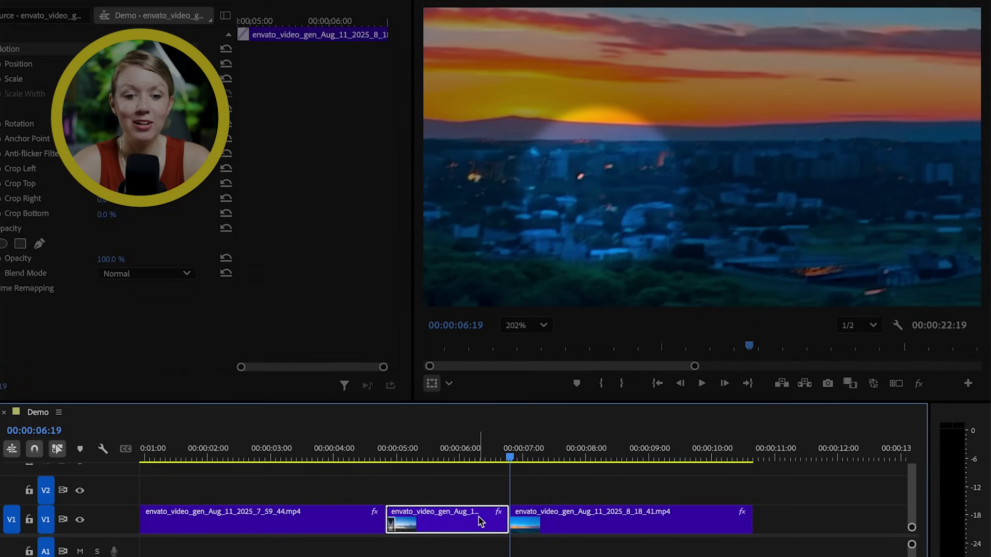
left_click_drag(454, 524, 469, 497)
key("=")
key("=")
key("=")
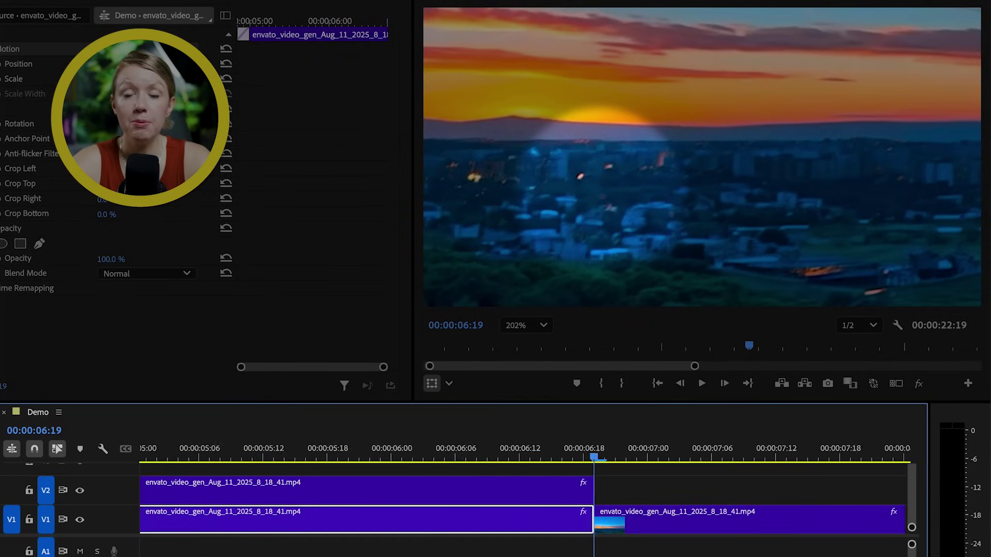
- Freeze the V2 copy at 00:00:05:20 and extend it left to start at 00:00:04:20 with the V1 clip
left_click_drag(707, 457, 424, 458)
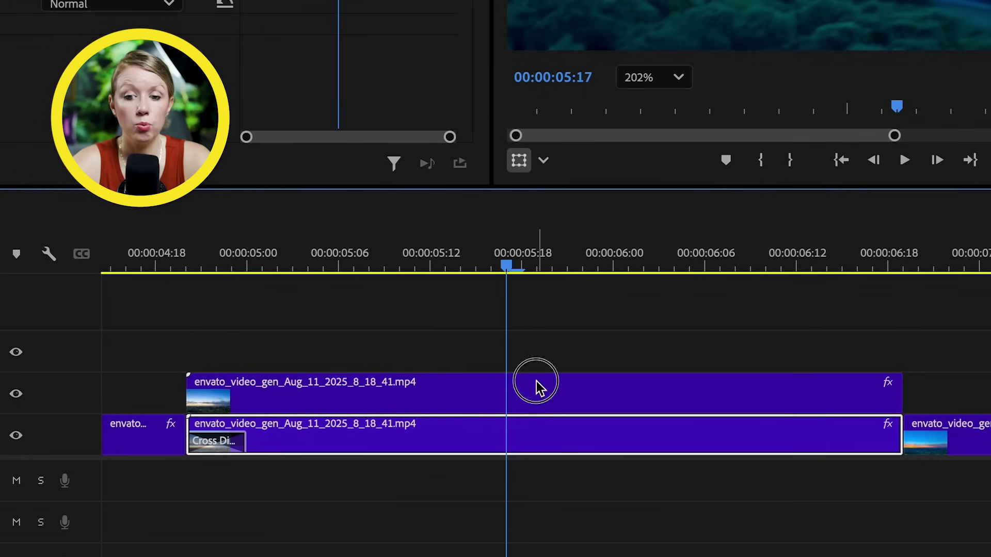
right_click(445, 485)
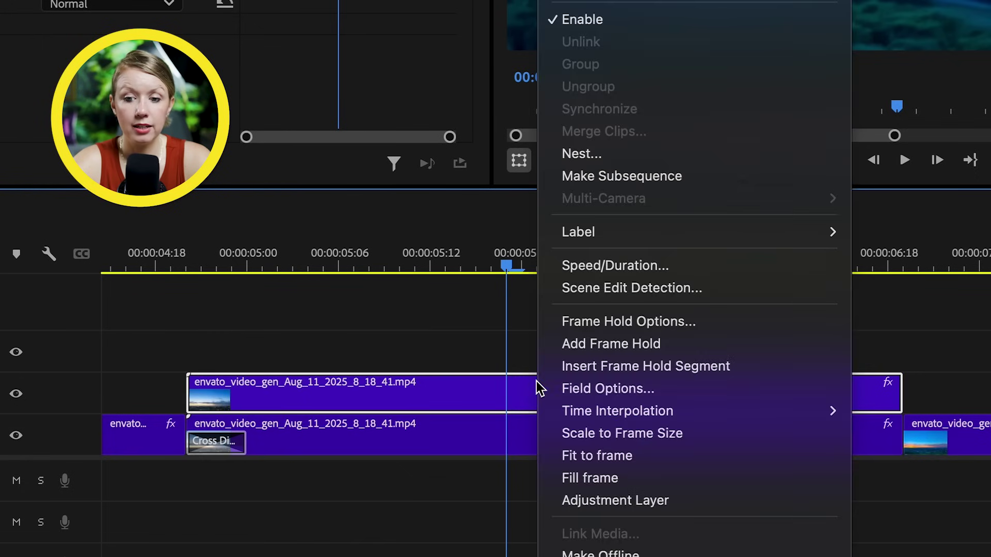
left_click(653, 344)
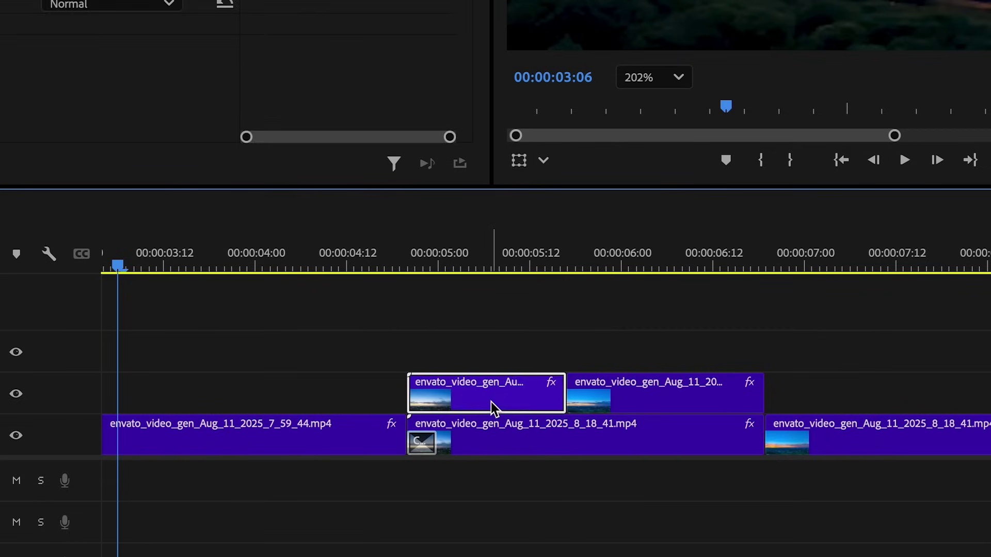
key("Delete")
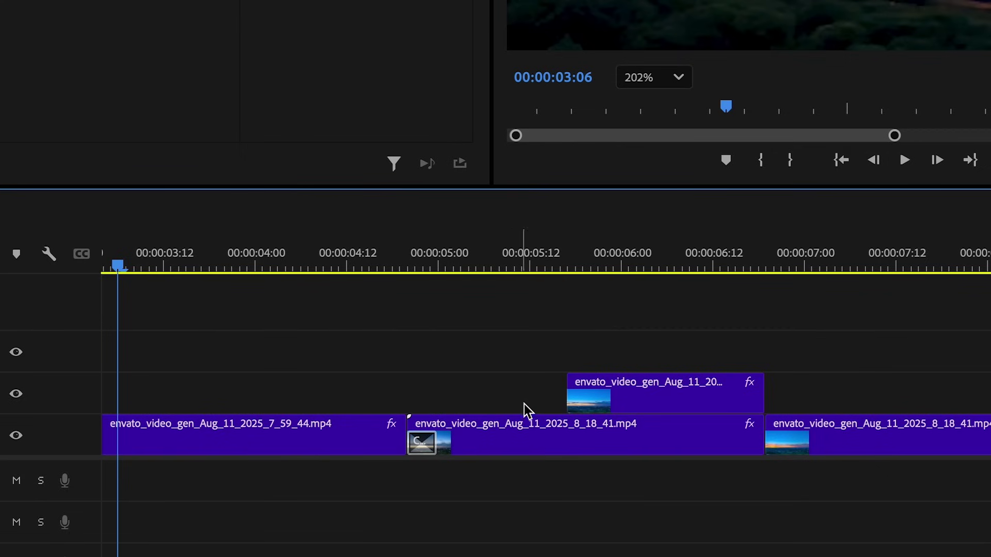
left_click_drag(570, 402, 408, 408)
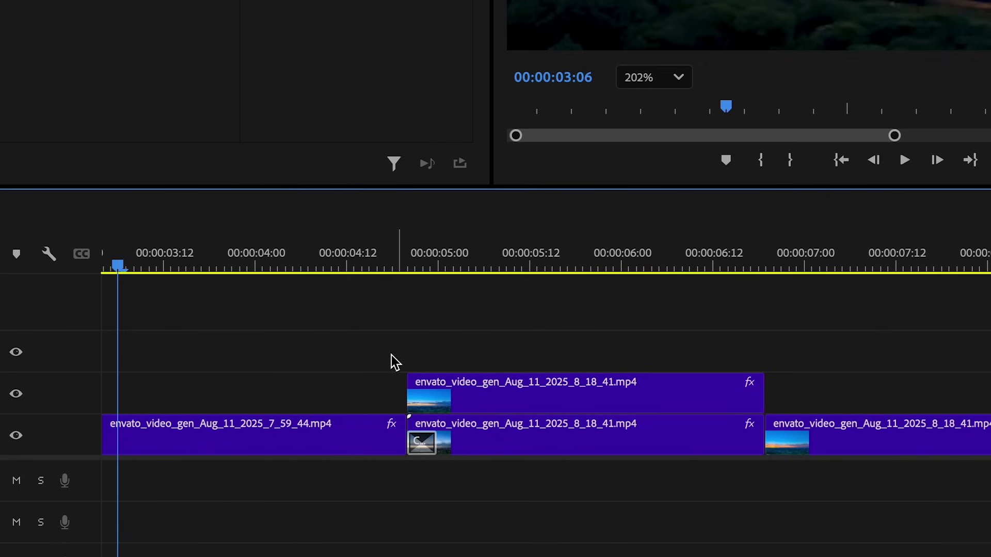
left_click(626, 420)
left_click(629, 381)
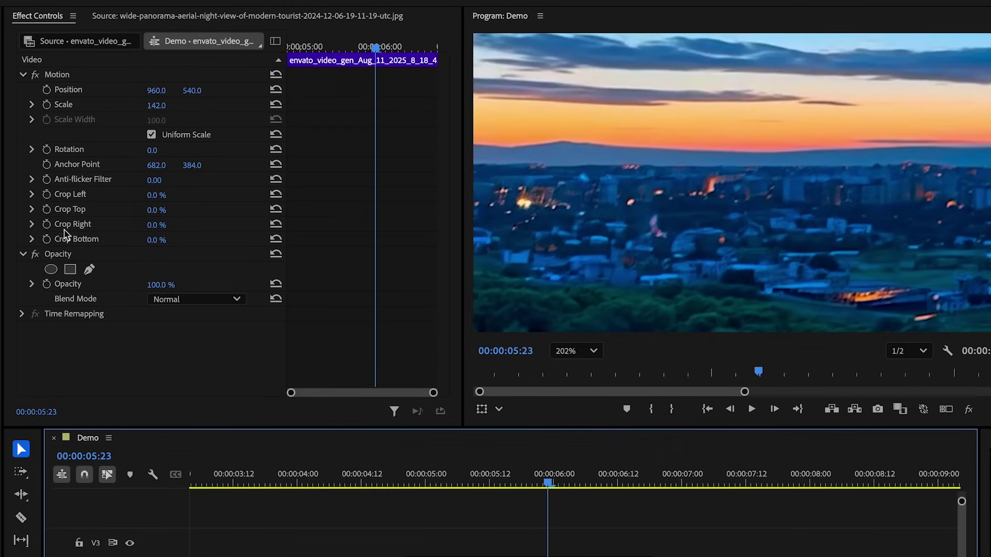
- Add an ellipse opacity mask to the V2 frame hold, sized over the city, with feather 15
left_click(62, 258)
left_click(51, 269)
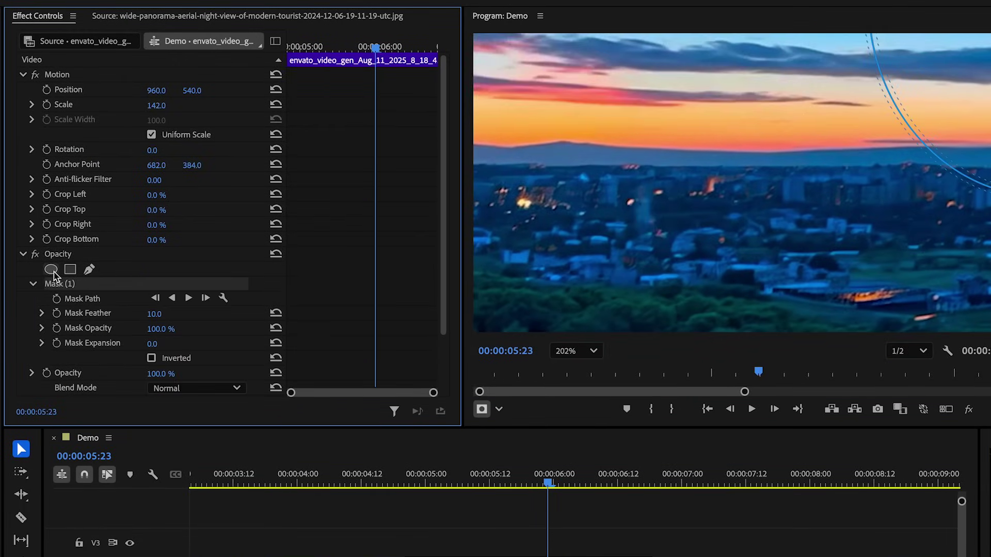
mouse_move(742, 202)
left_mouse_down()
mouse_move(642, 195)
mouse_move(730, 207)
left_mouse_up()
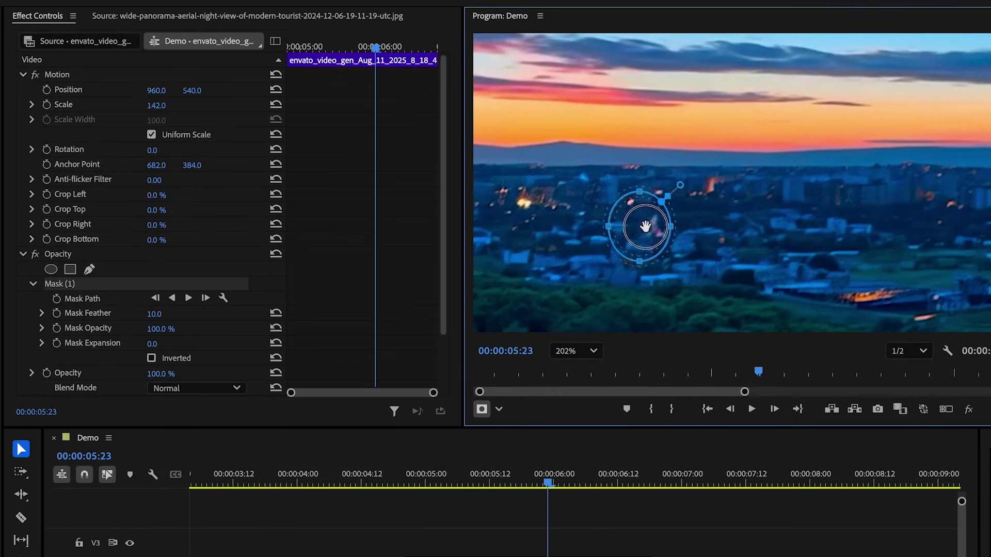
left_click(155, 319)
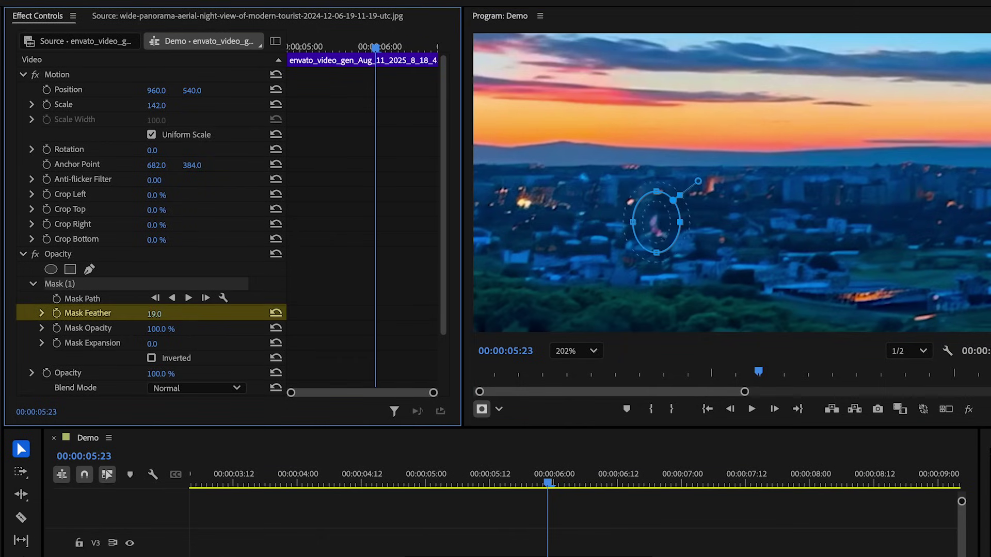
left_click_drag(154, 314, 161, 314)
- Add Cross Dissolves to both ends of the V2 clip and adjust the opening one's length
left_click(474, 448)
key("shift+d")
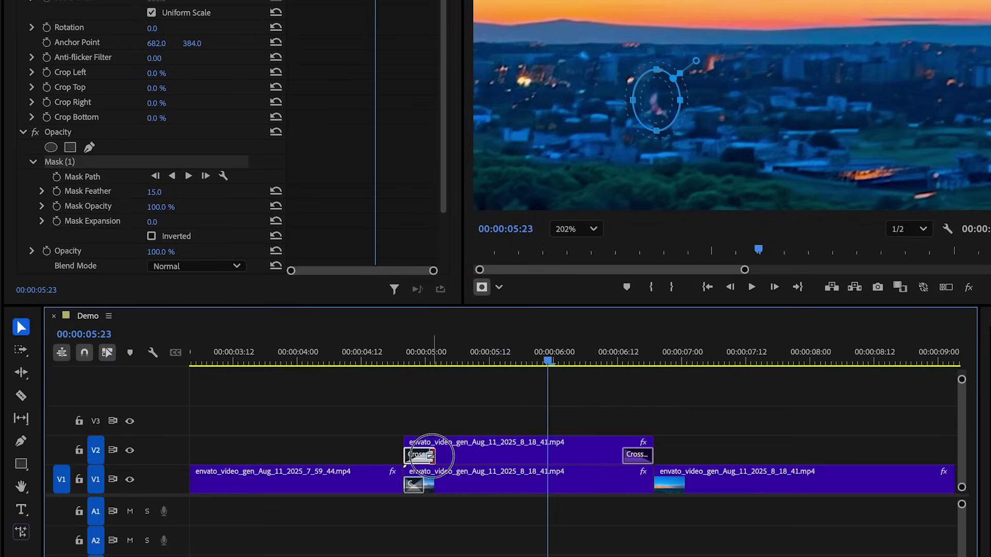
left_click(443, 455)
left_click_drag(607, 453, 608, 453)
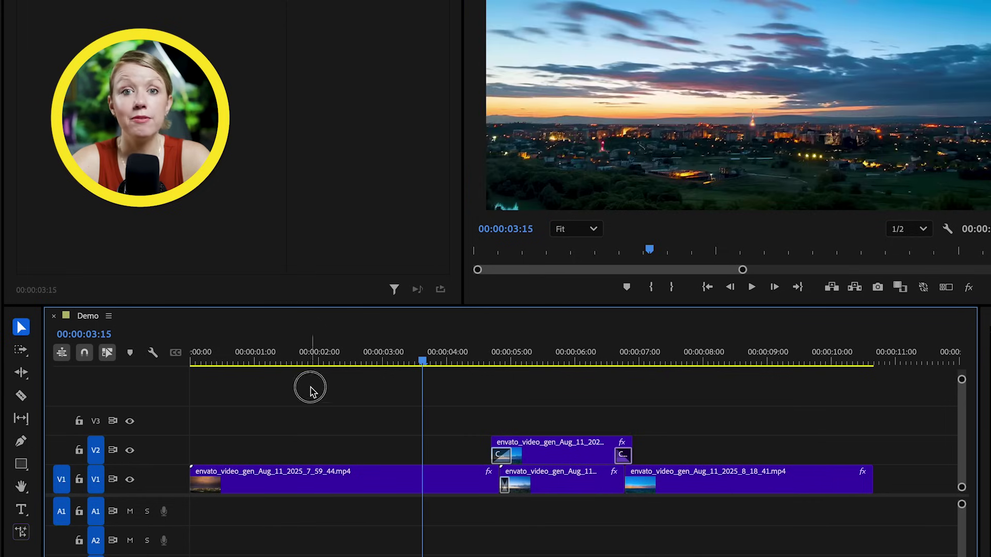
- Nest all the timeline clips into Nested Sequence 05
left_click_drag(312, 389, 823, 526)
right_click(568, 485)
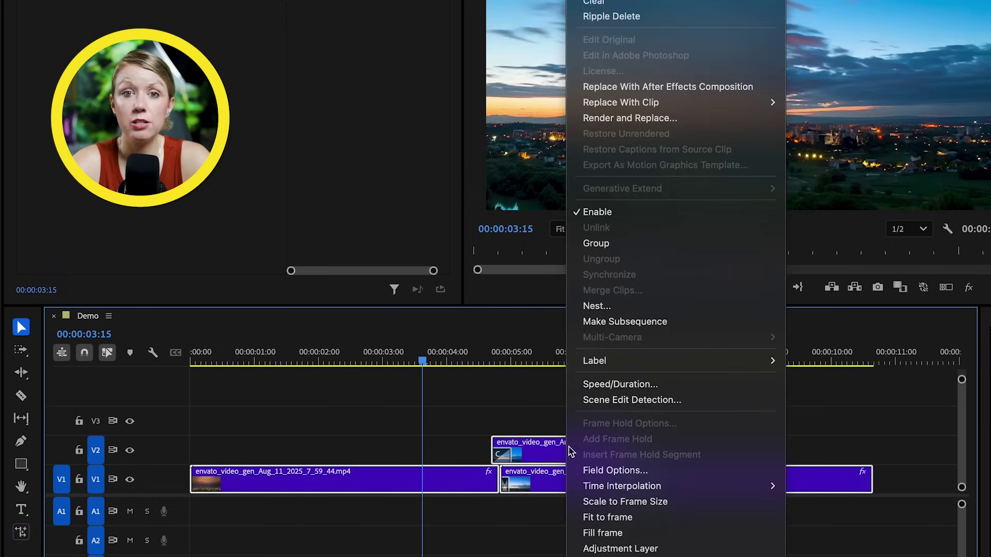
left_click(596, 306)
key("Return")
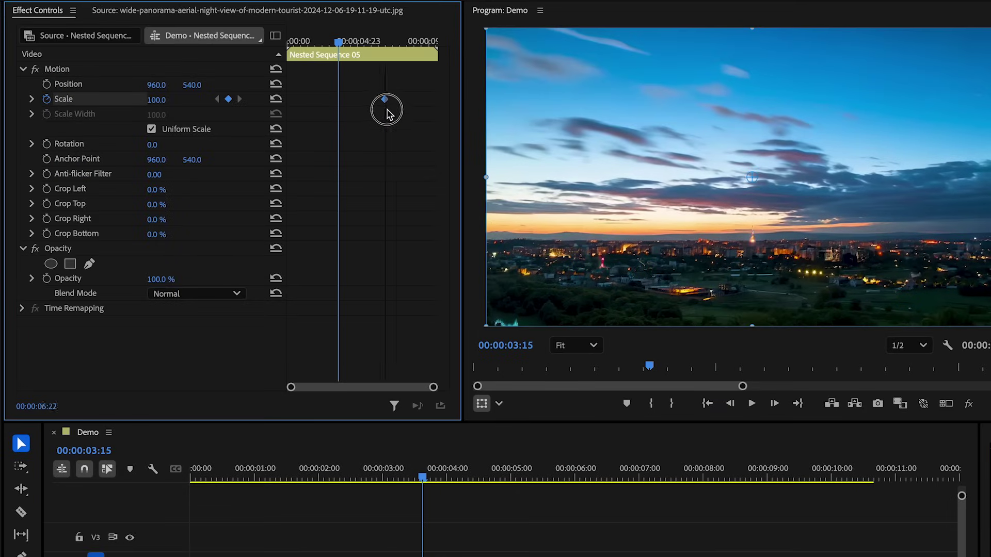
- Scale the nested sequence to 115 and switch on its Lumetri Color grade
type("11")
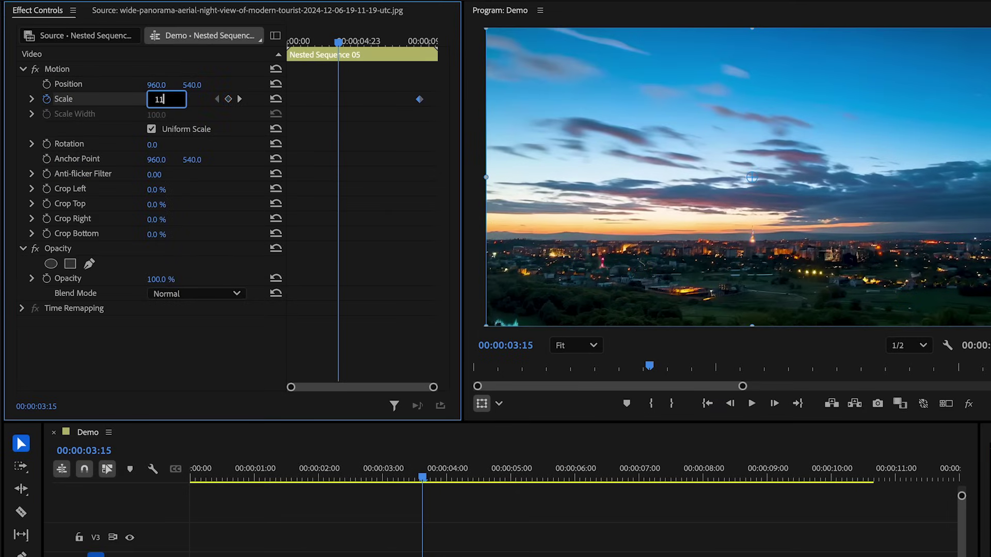
type("5")
key("Return")
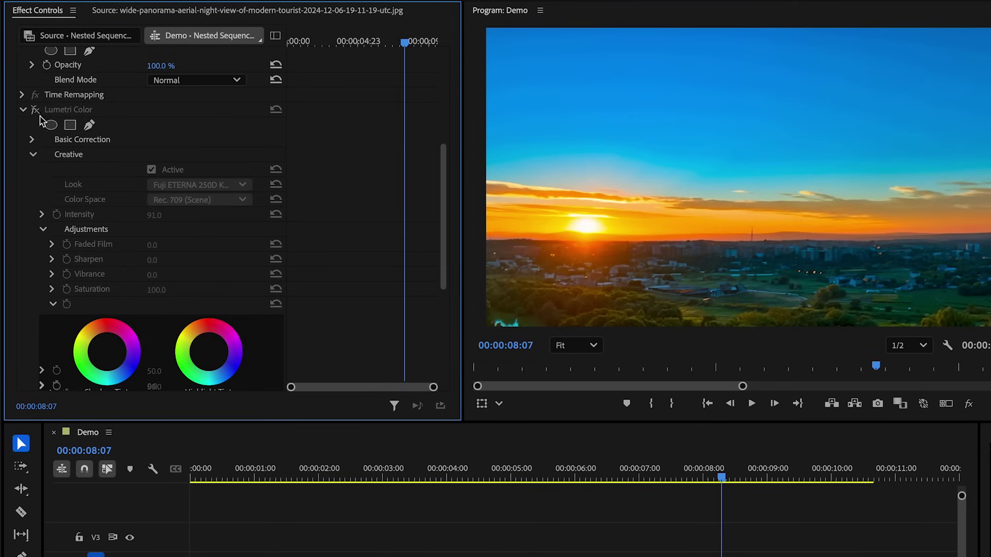
left_click(37, 113)
left_click_drag(720, 475, 143, 491)
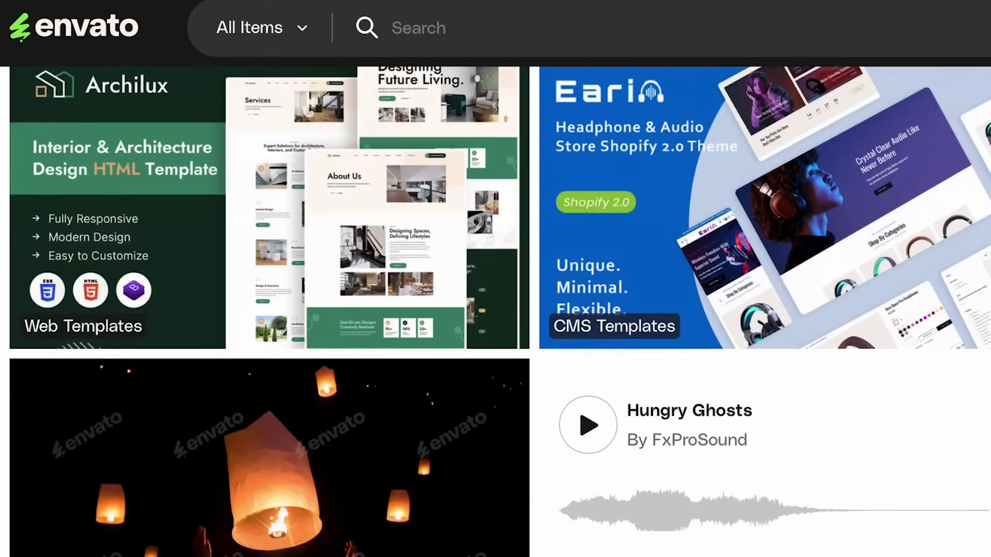
scroll(496, 310, "down", 10)
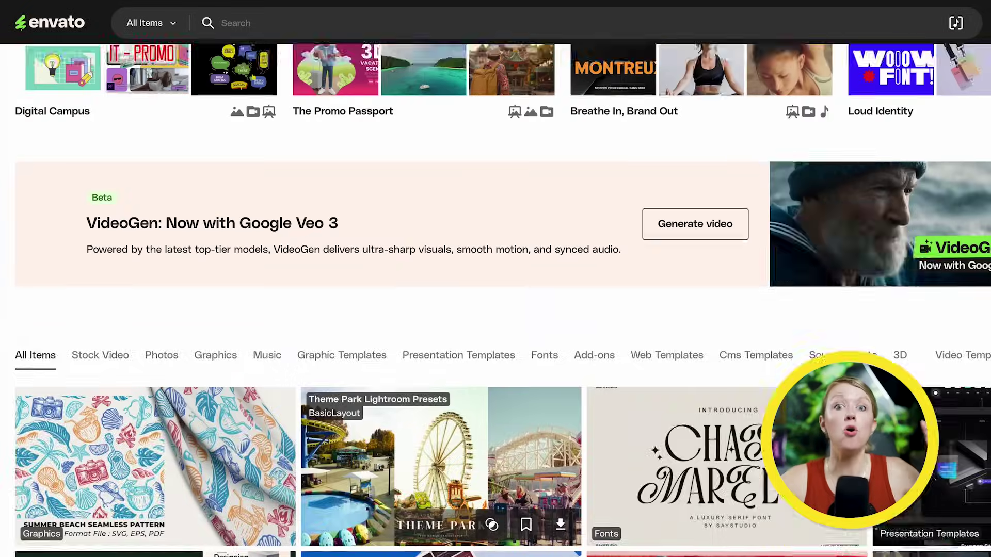
scroll(174, 34, "up", 7)
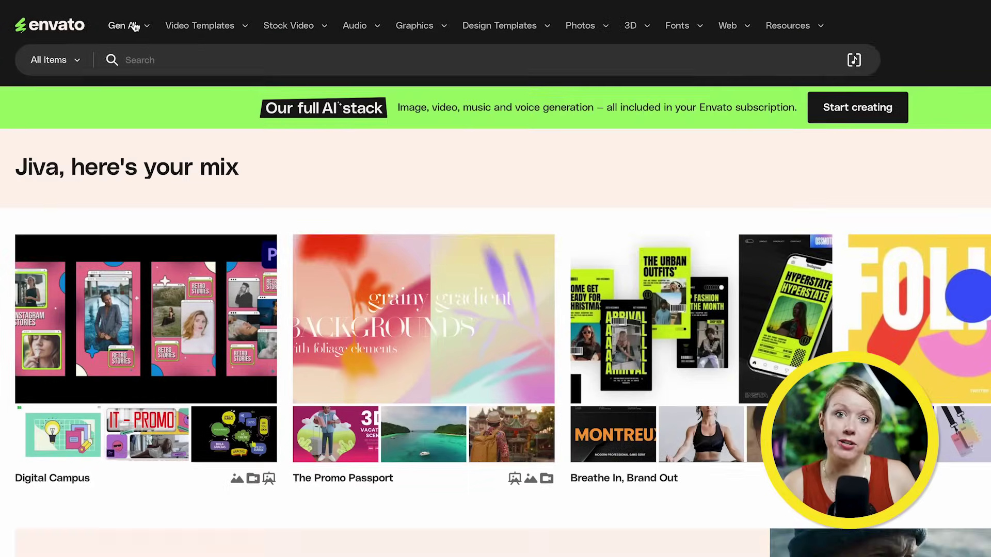
left_click(134, 27)
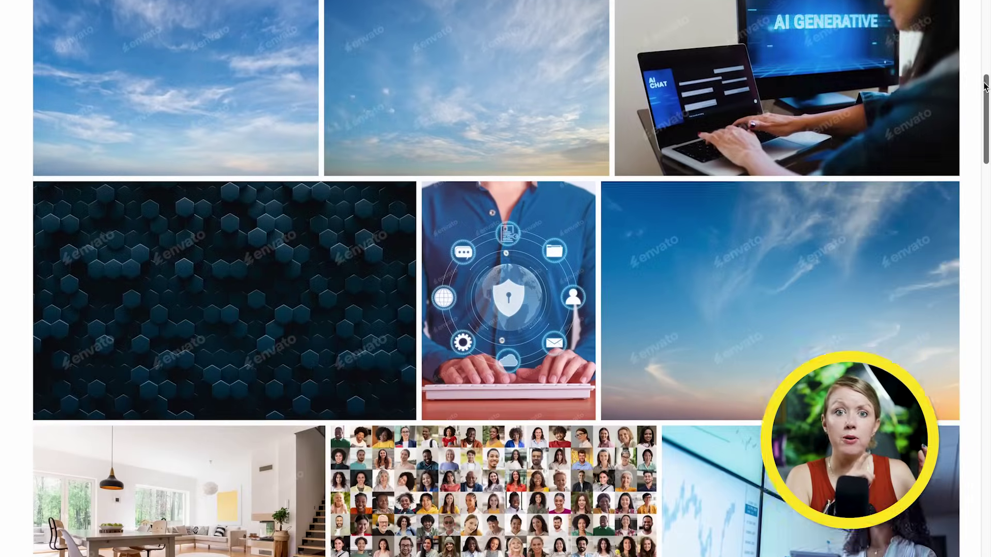
scroll(496, 278, "down", 6)
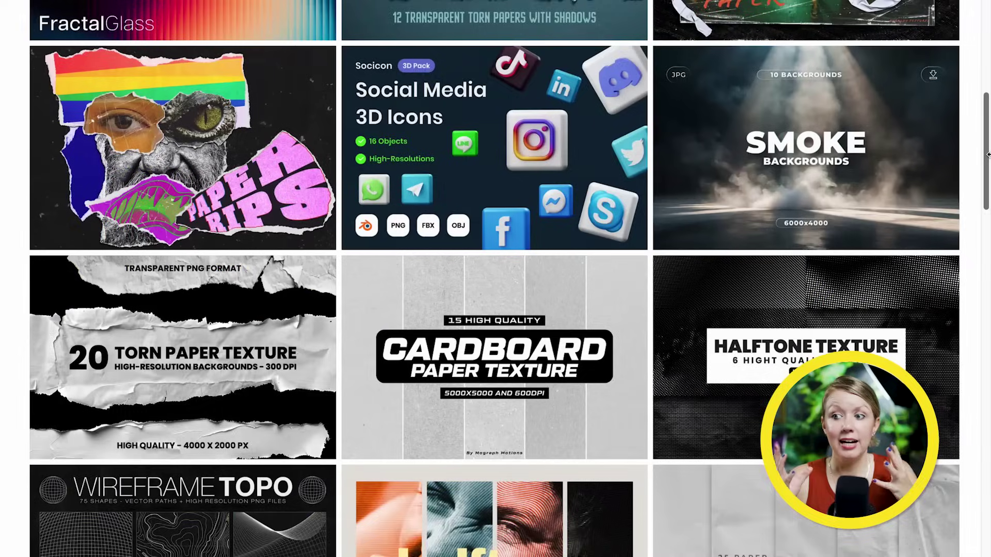
scroll(987, 154, "down", 5)
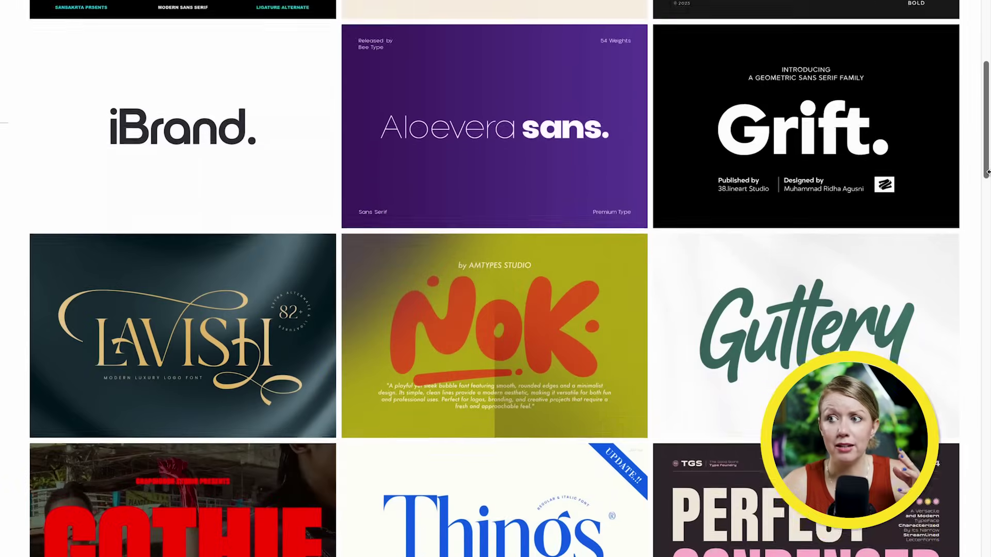
scroll(986, 172, "down", 2)
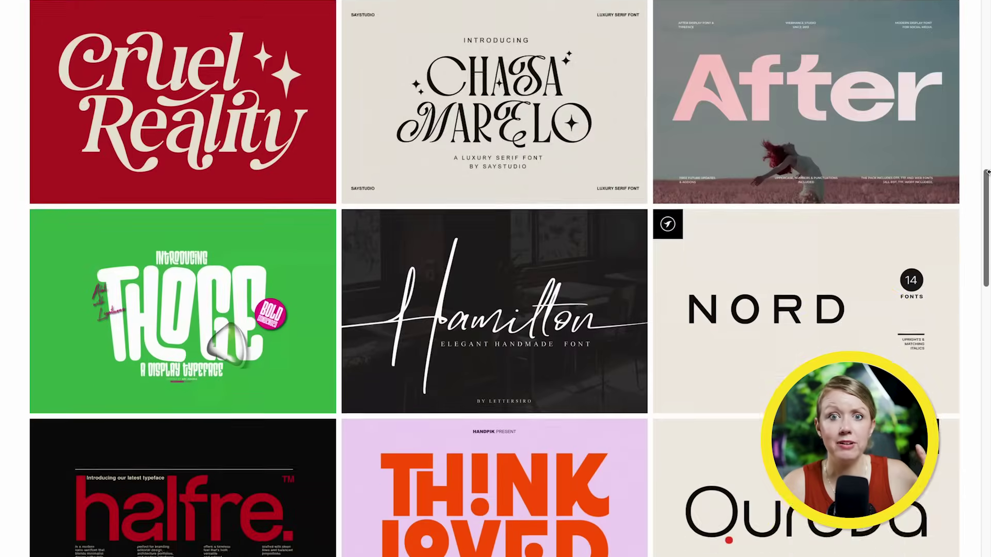
scroll(495, 278, "down", 1)
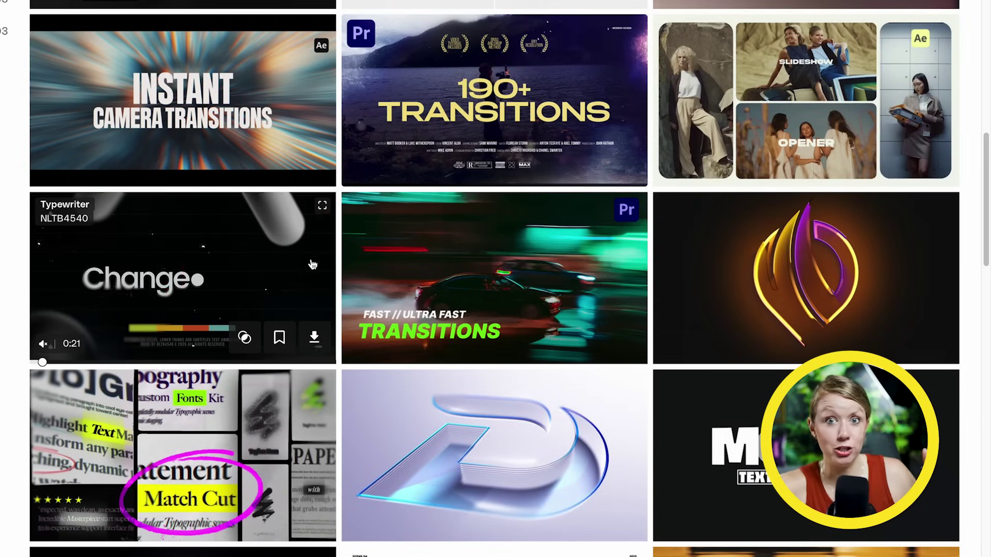